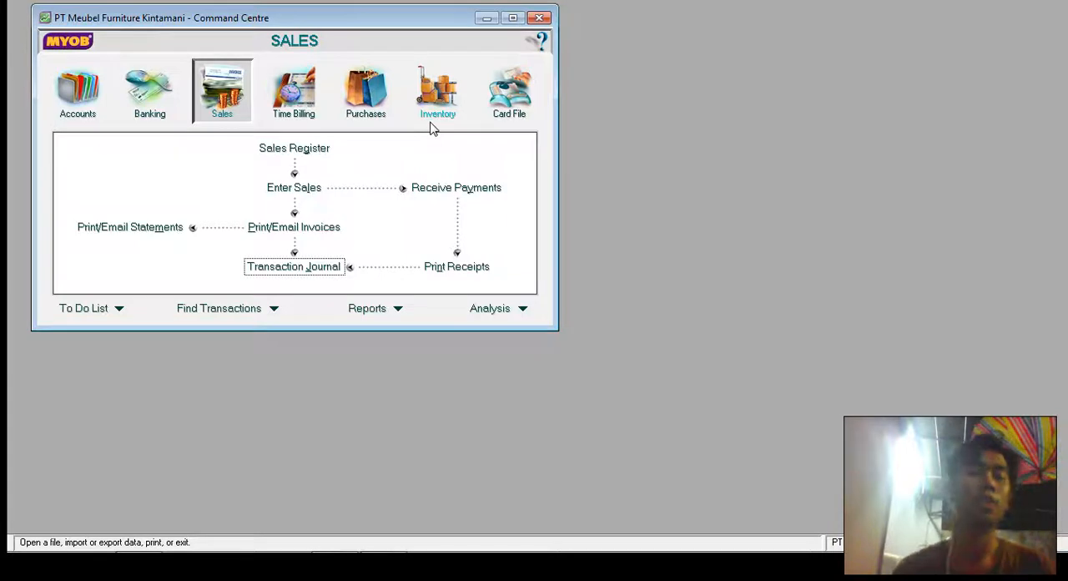
- Start a new sales invoice and set it to the Item layout
click(226, 112)
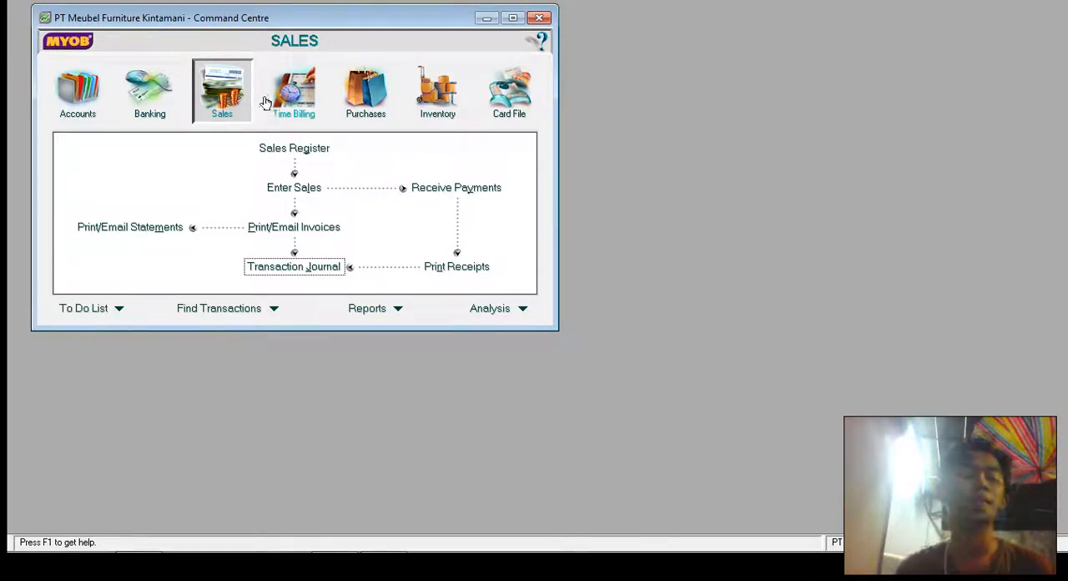
click(314, 186)
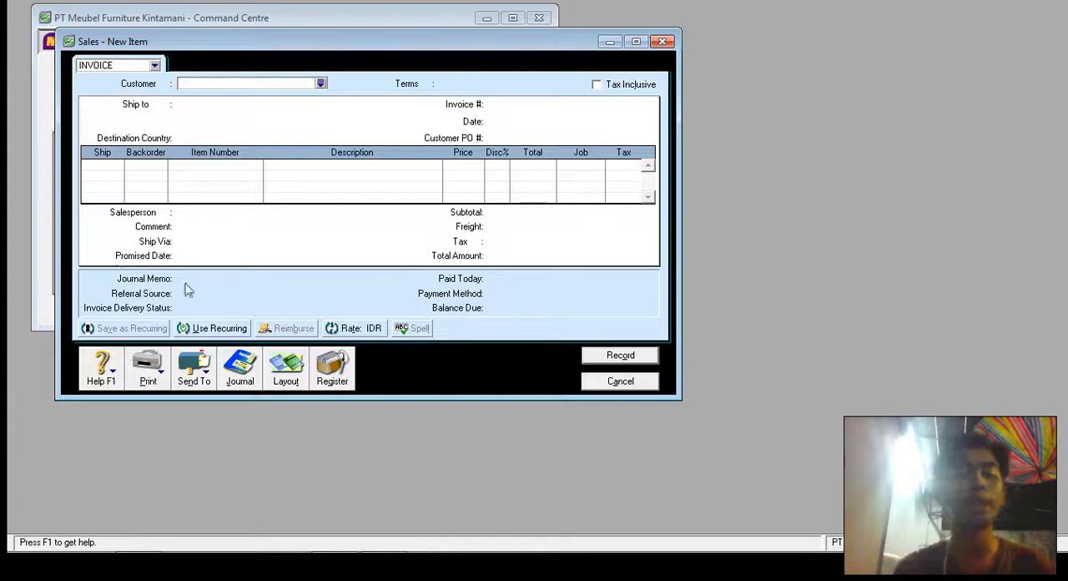
click(286, 380)
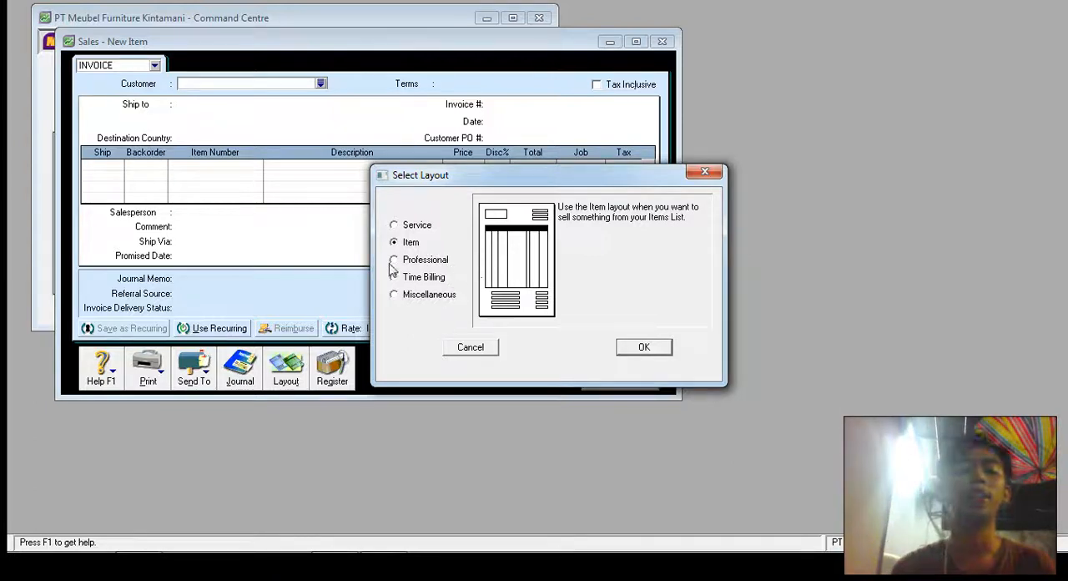
click(639, 347)
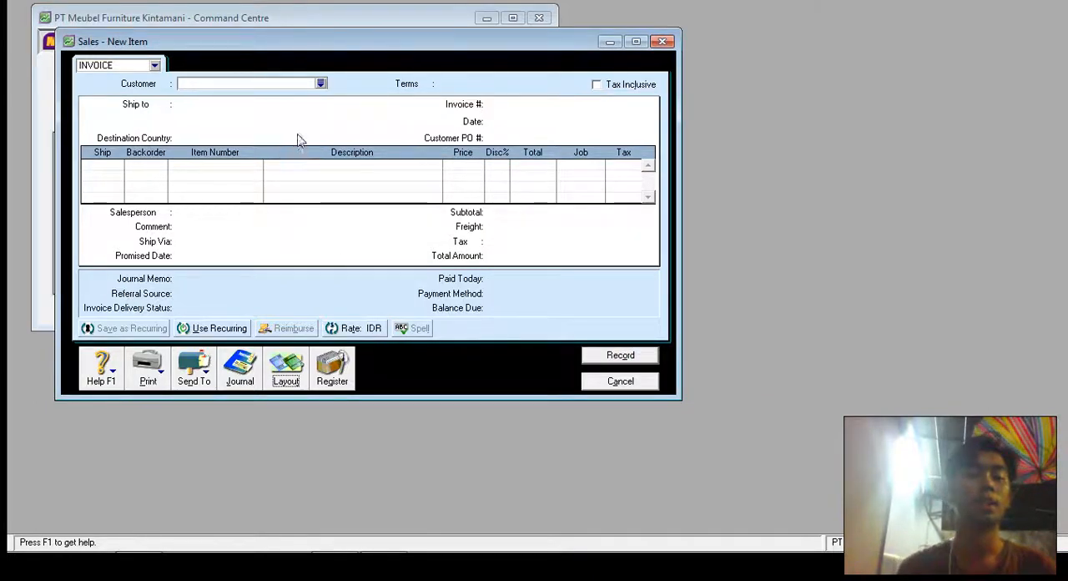
- Choose PT. Rizky Afira as the customer of the invoice
click(320, 84)
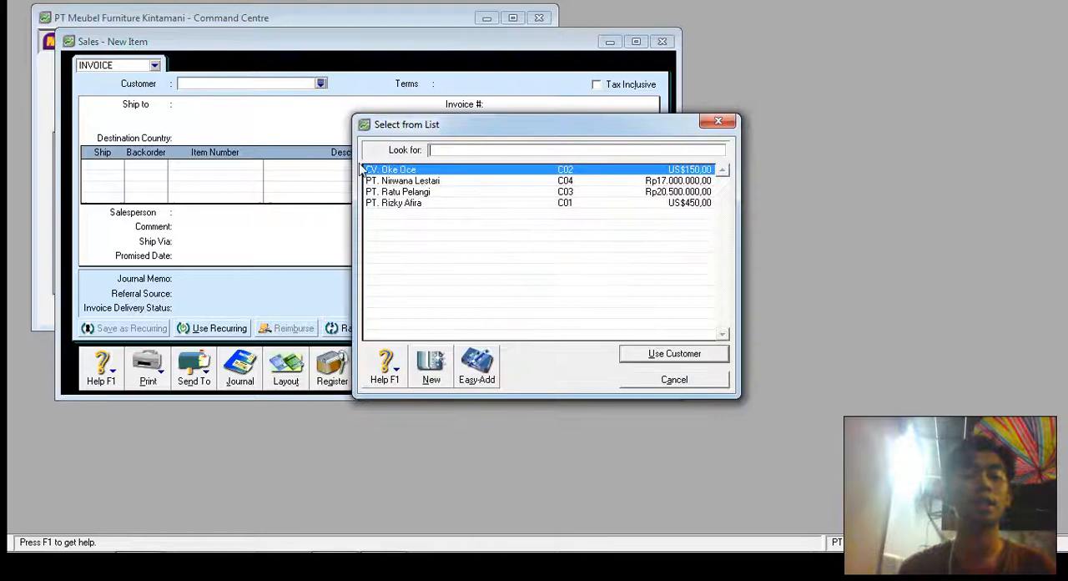
click(390, 203)
click(675, 354)
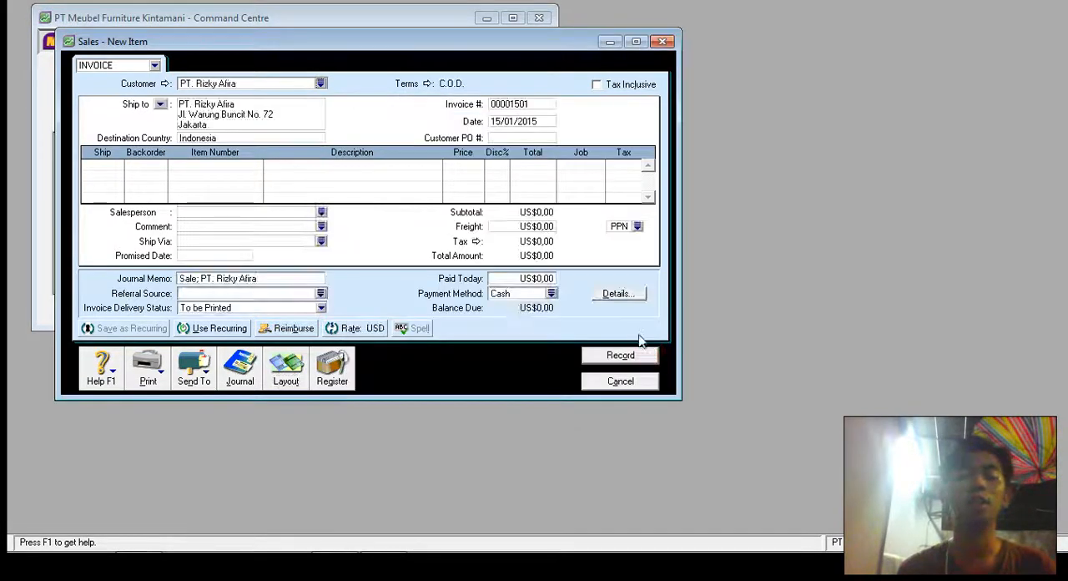
- Set the invoice number to FJ0101 and the date to 03/01/2015, accepting the date as entered
click(530, 105)
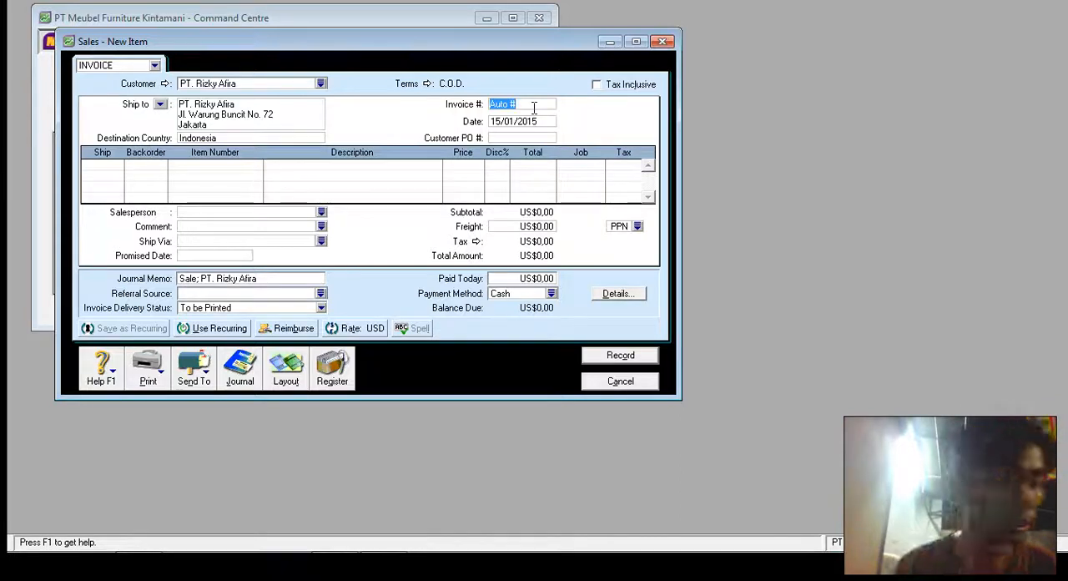
text(FJ)
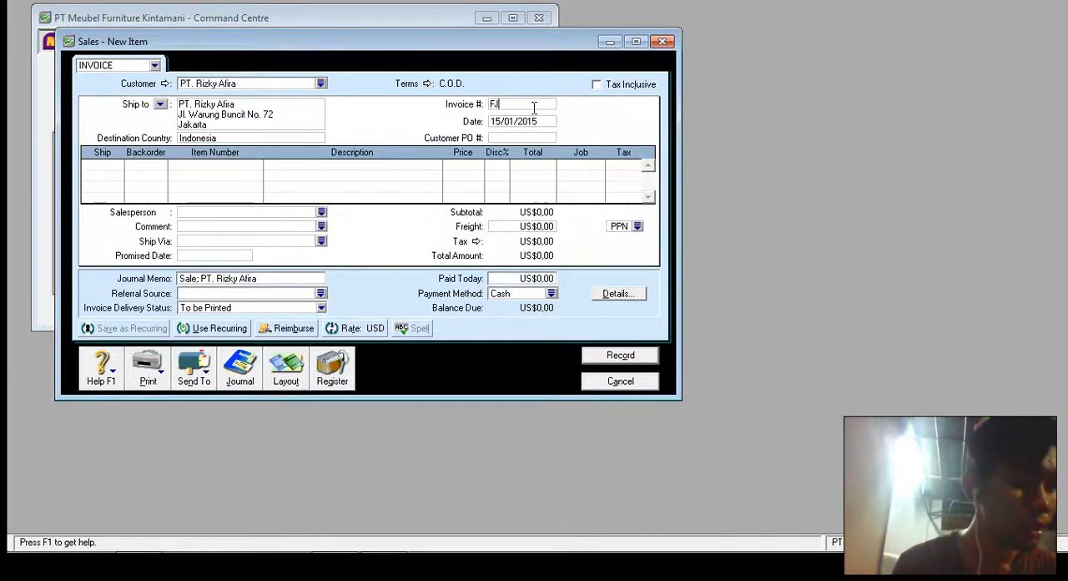
text(0101)
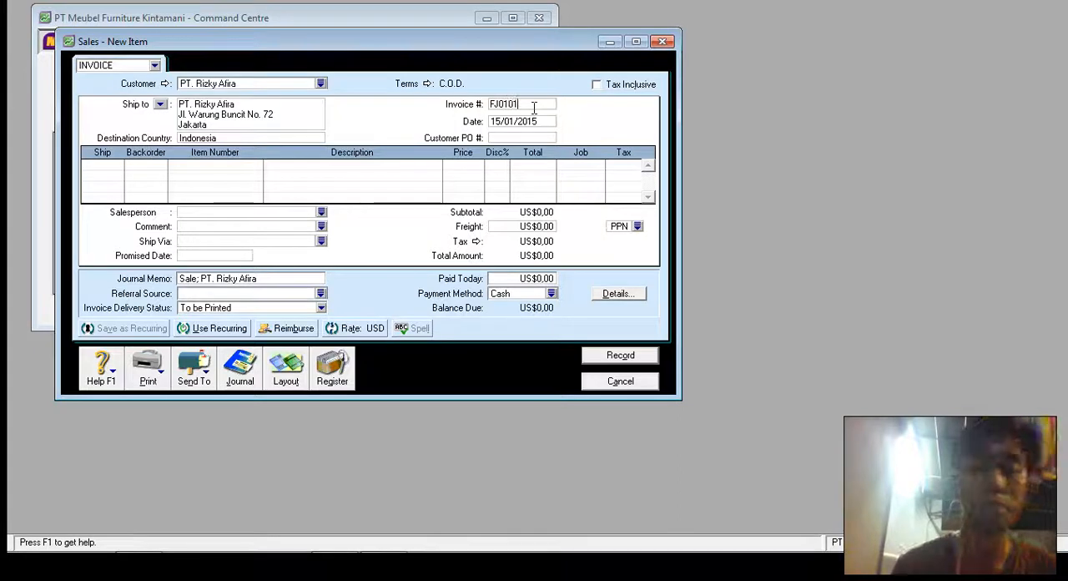
click(524, 121)
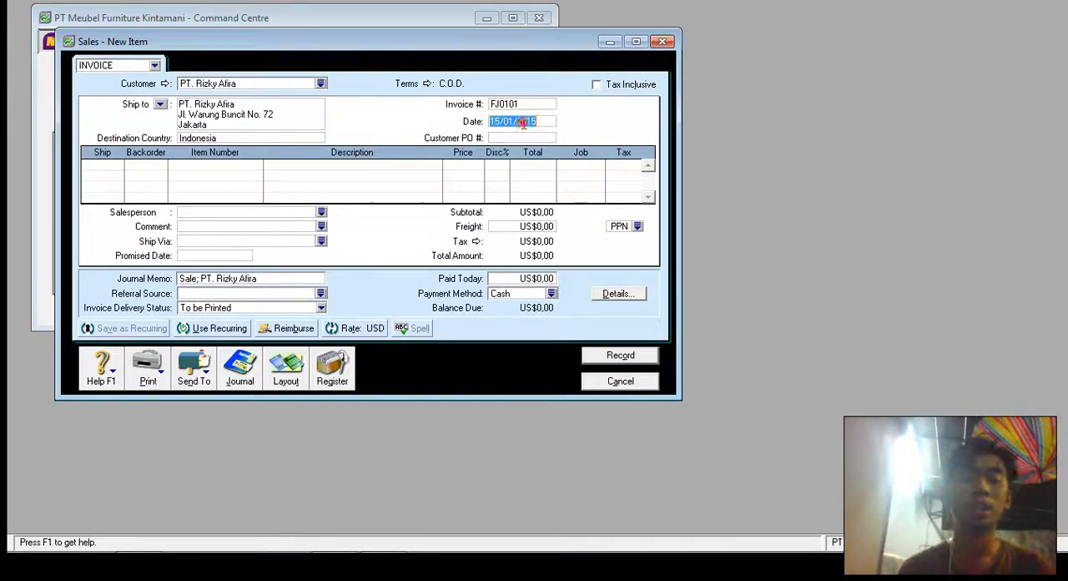
click(523, 121)
key(Home)
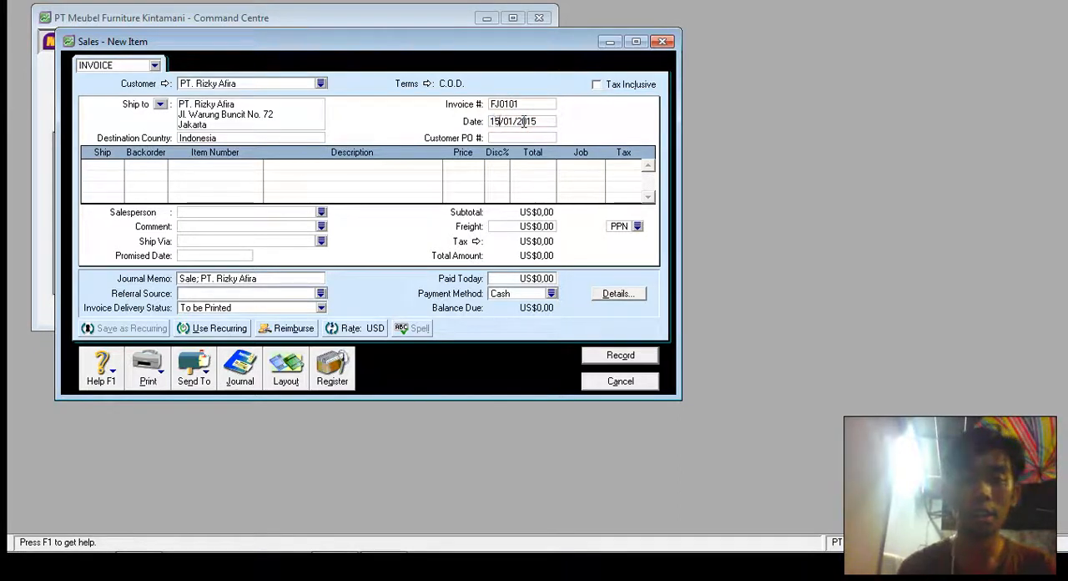
key(BackSpace)
key(BackSpace)
text(03)
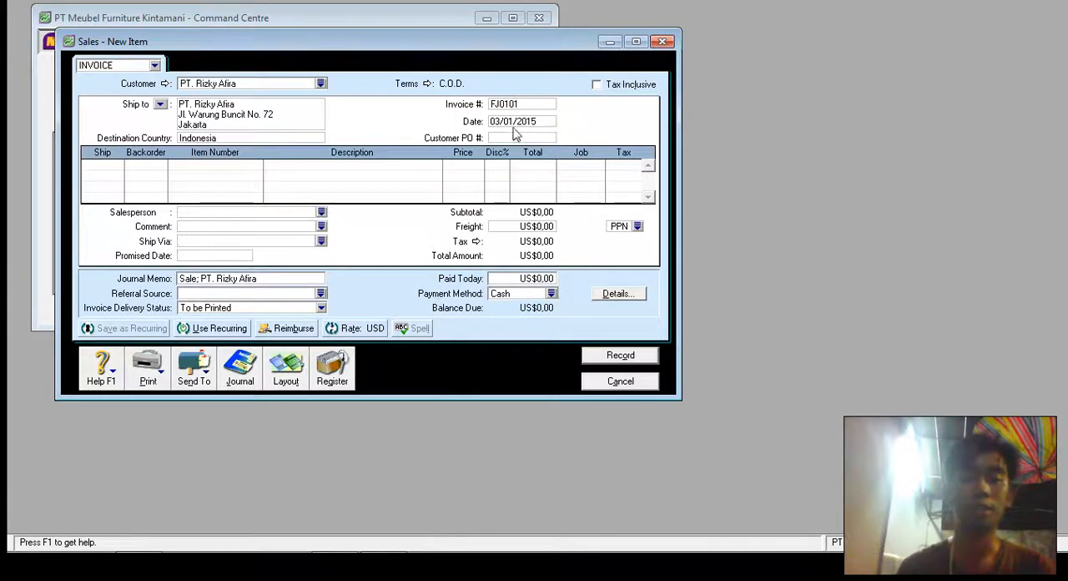
click(119, 164)
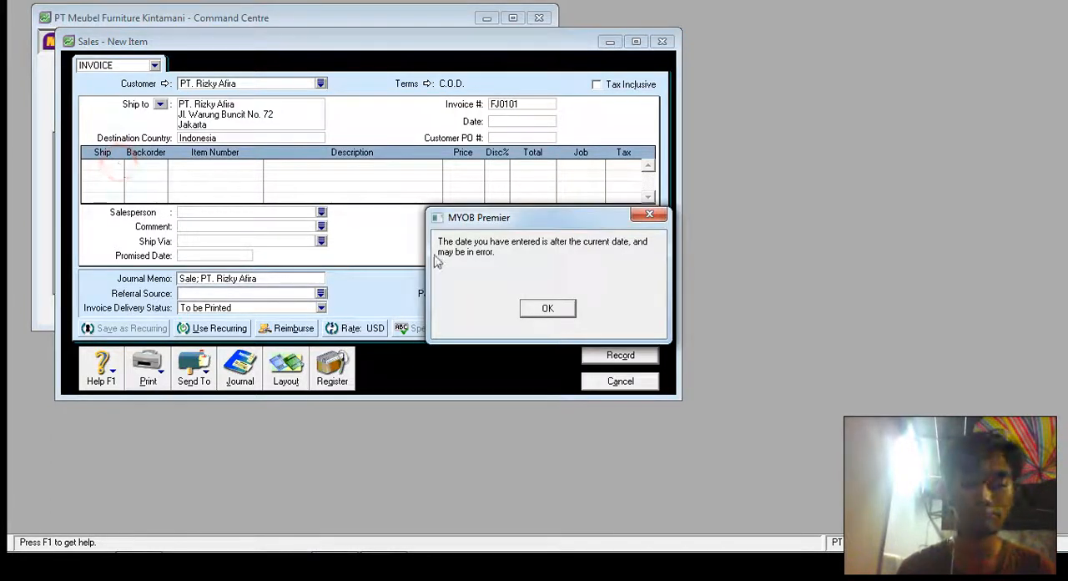
key(Return)
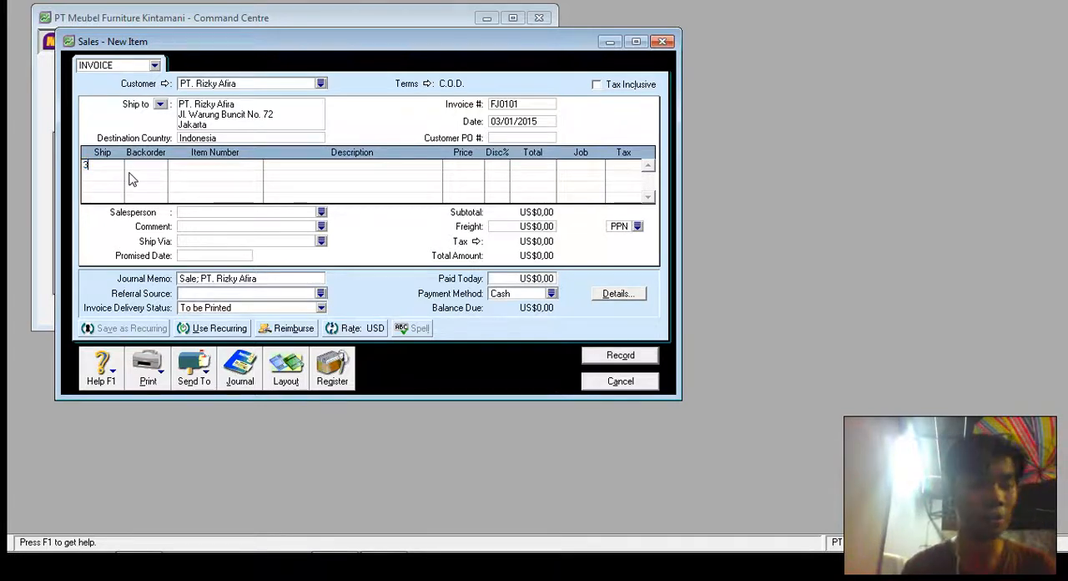
- Fill the first invoice line with 3 units of item P01 Kayu Olimpic, keeping its default price and PPN tax
key(Tab)
key(Tab)
key(Tab)
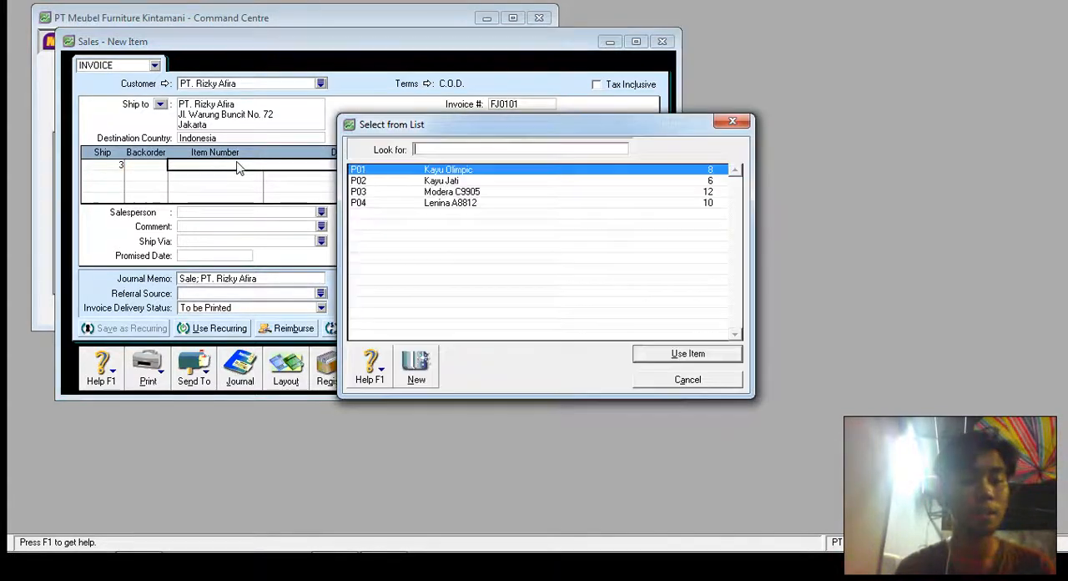
double_click(443, 168)
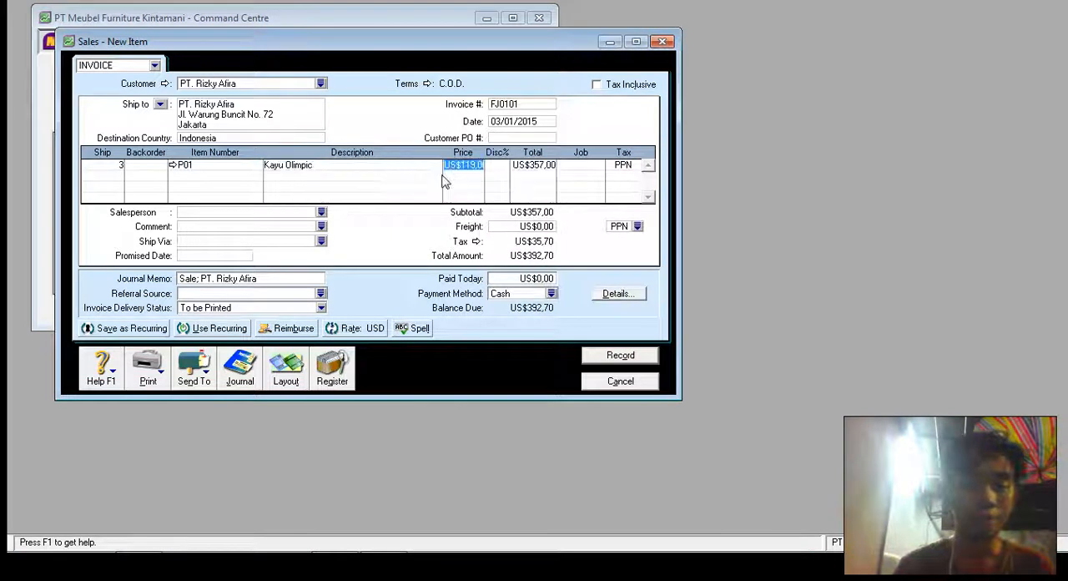
key(Tab)
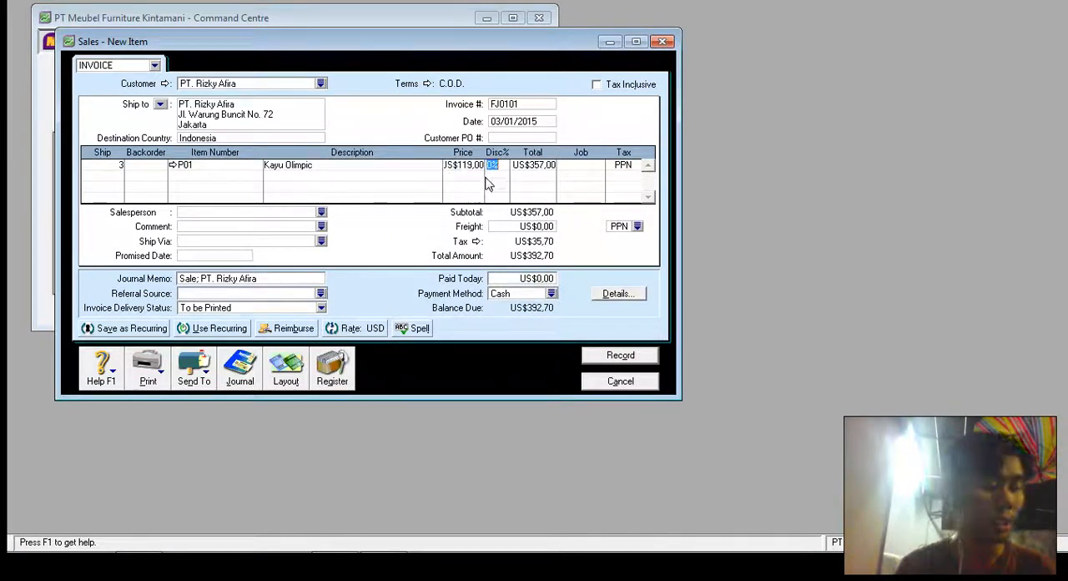
key(Tab)
key(Tab)
key(Tab)
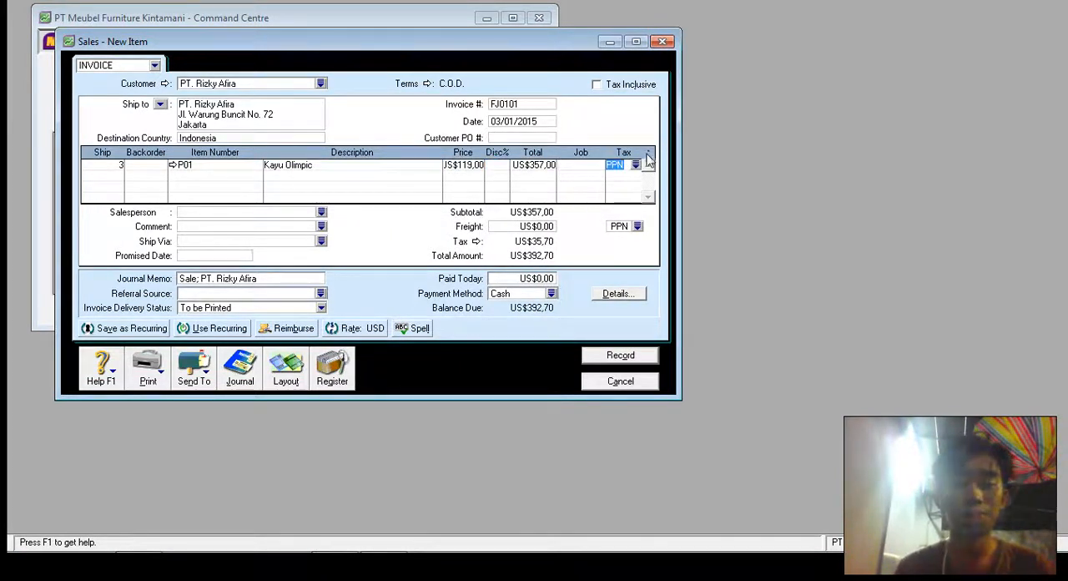
key(Tab)
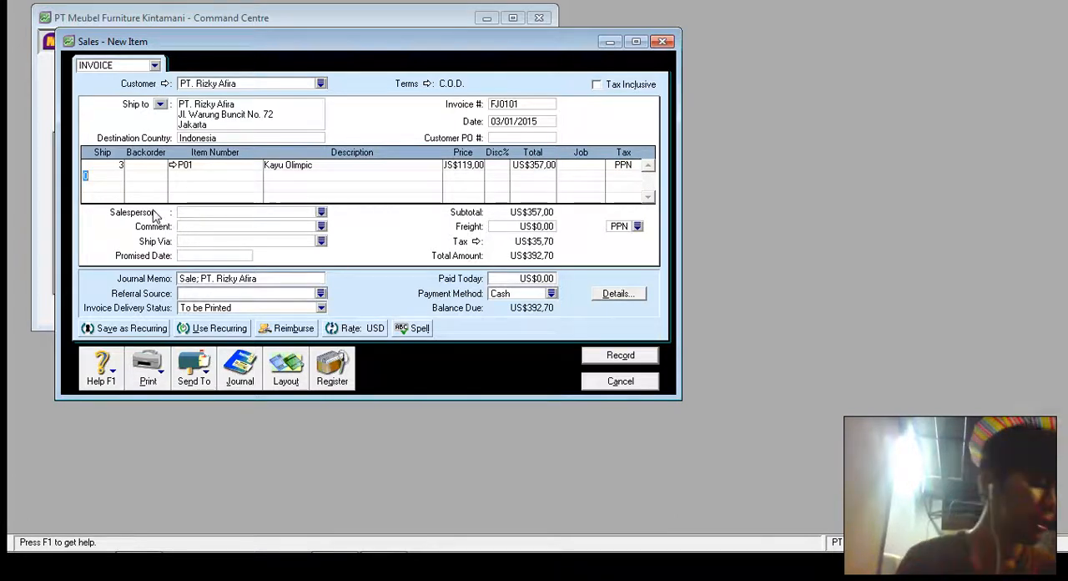
- Add a second invoice line for 3 units of item P02 Kayu Jati, keeping its default price and PPN tax
text(3)
key(Tab)
key(Tab)
key(Tab)
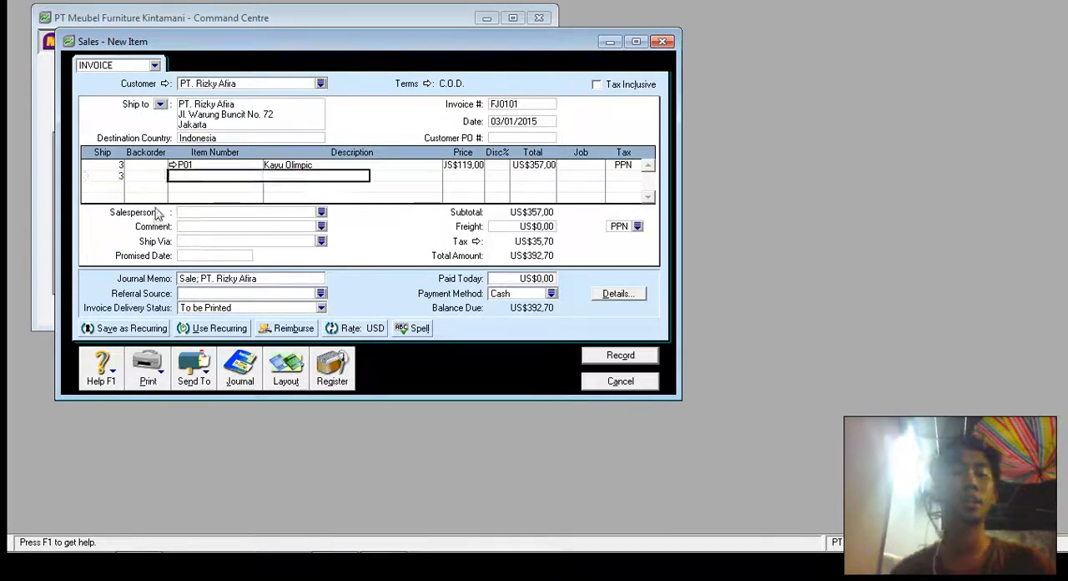
double_click(429, 182)
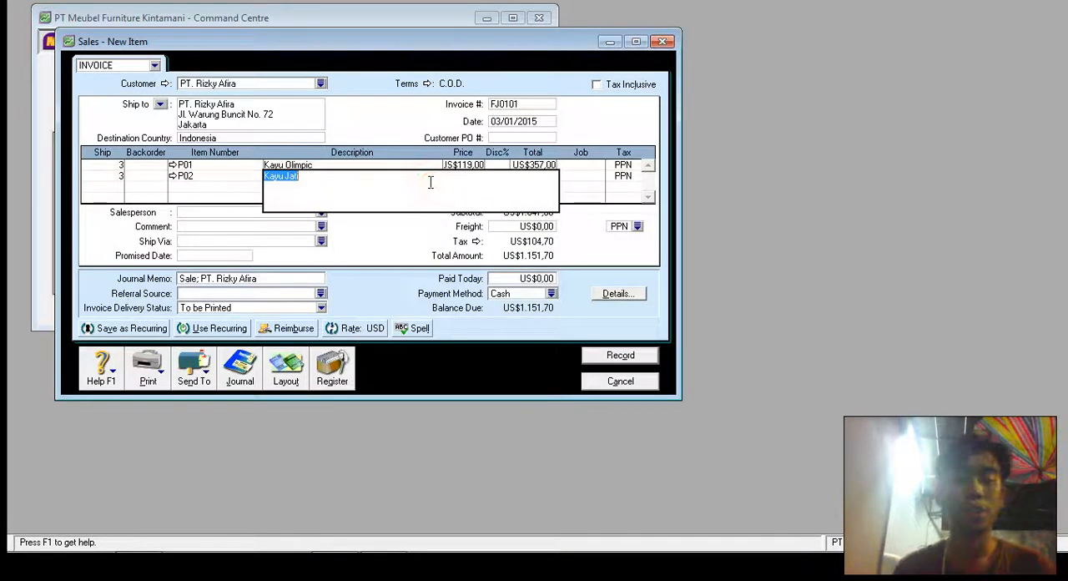
key(Tab)
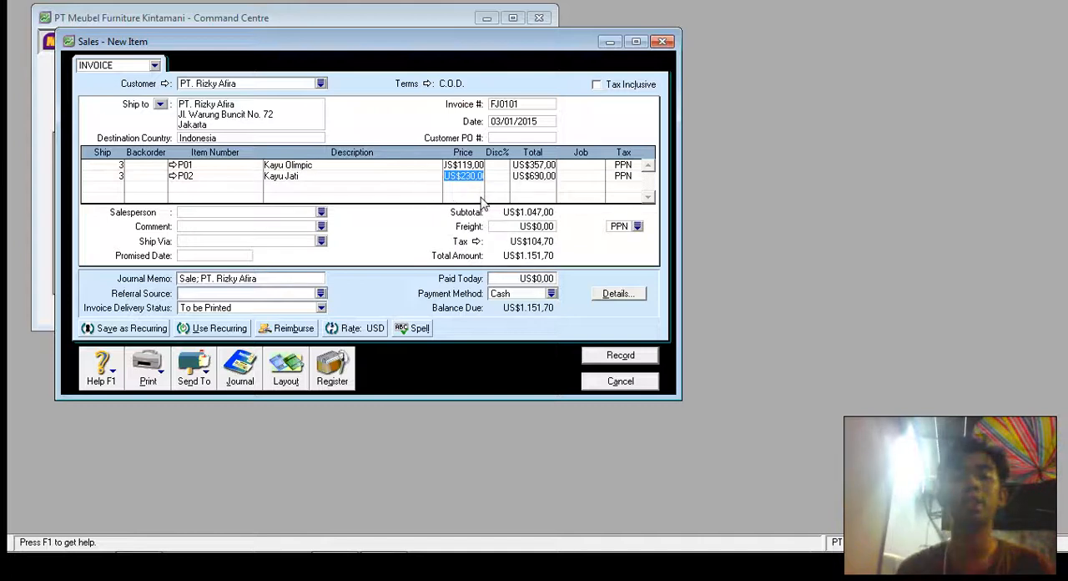
key(Tab)
key(Tab)
key(Tab)
key(Tab)
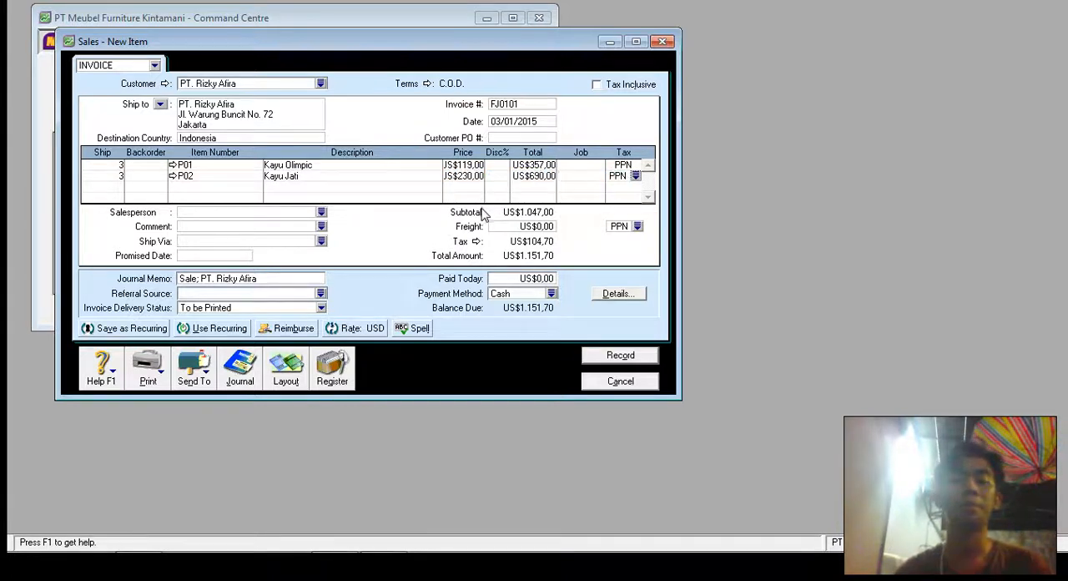
key(Tab)
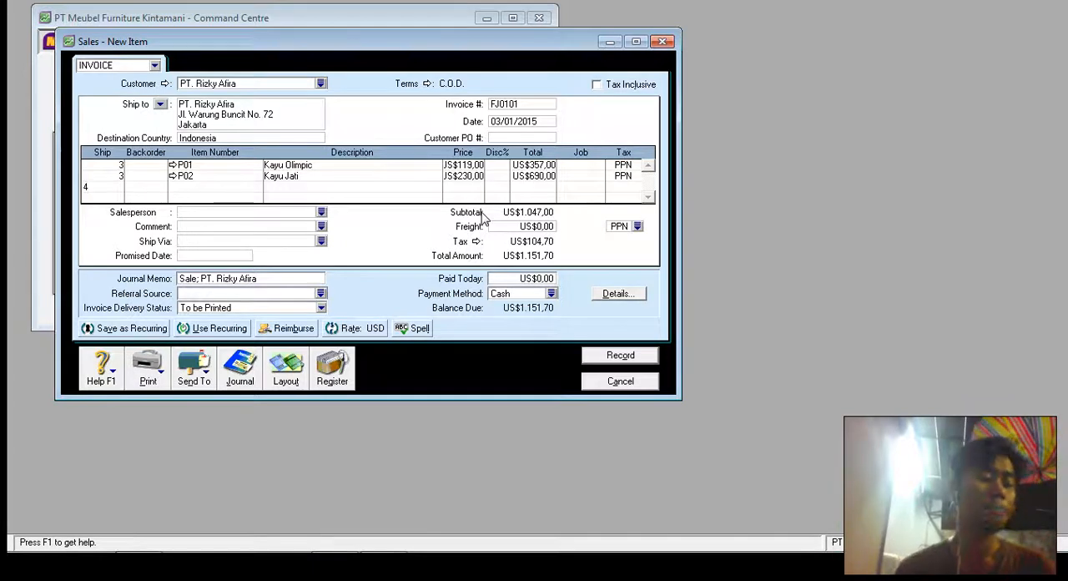
- Add a third invoice line for 4 units of item P04 Lenina A8812 at its default price
key(Tab)
key(Tab)
key(Tab)
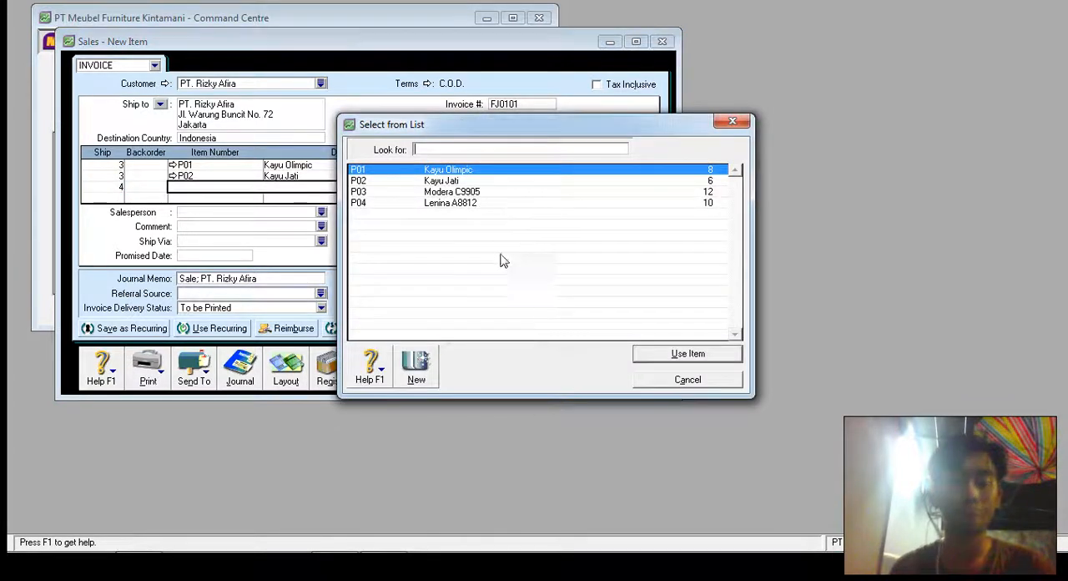
click(514, 203)
double_click(514, 203)
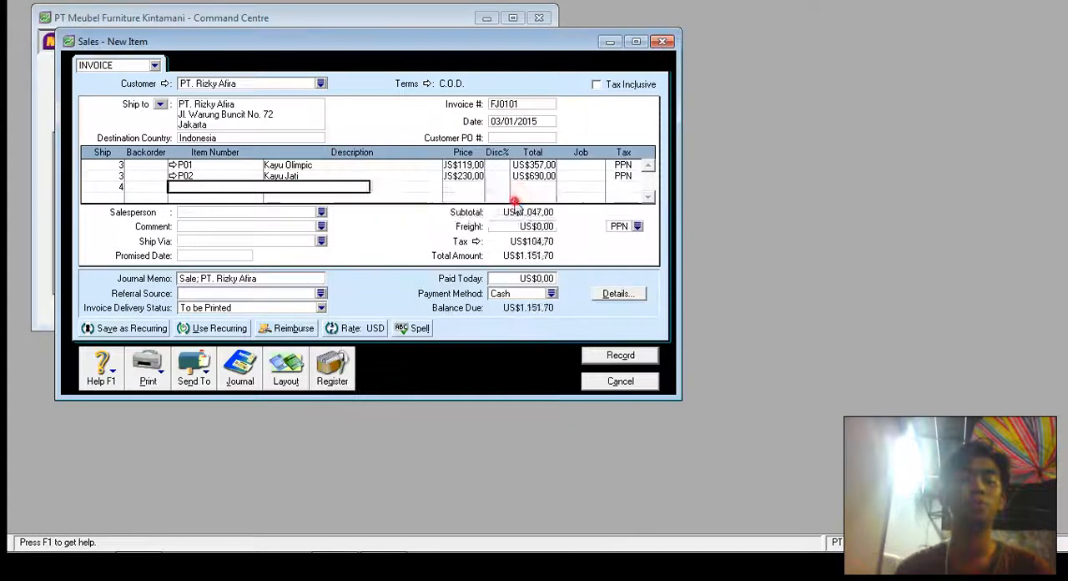
key(Tab)
key(Tab)
key(Tab)
key(Tab)
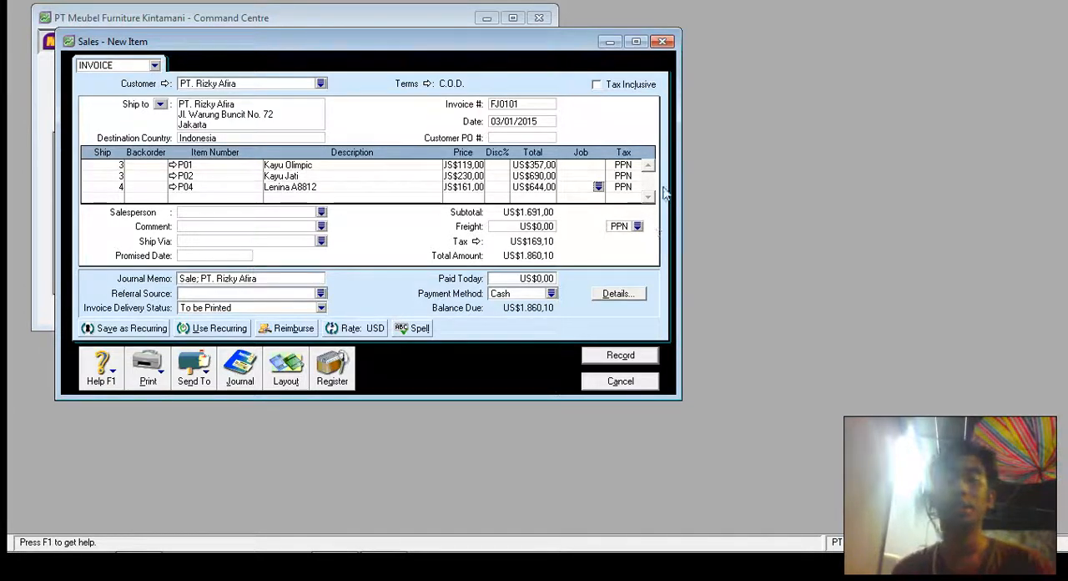
- View the invoice prices as Tax Inclusive and return them to tax-exclusive
click(596, 85)
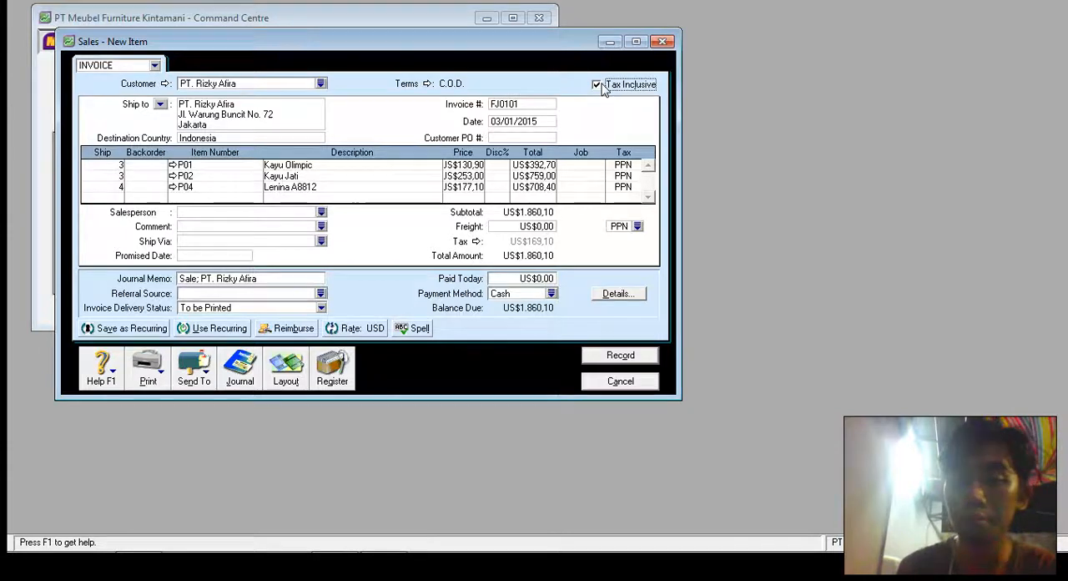
click(596, 84)
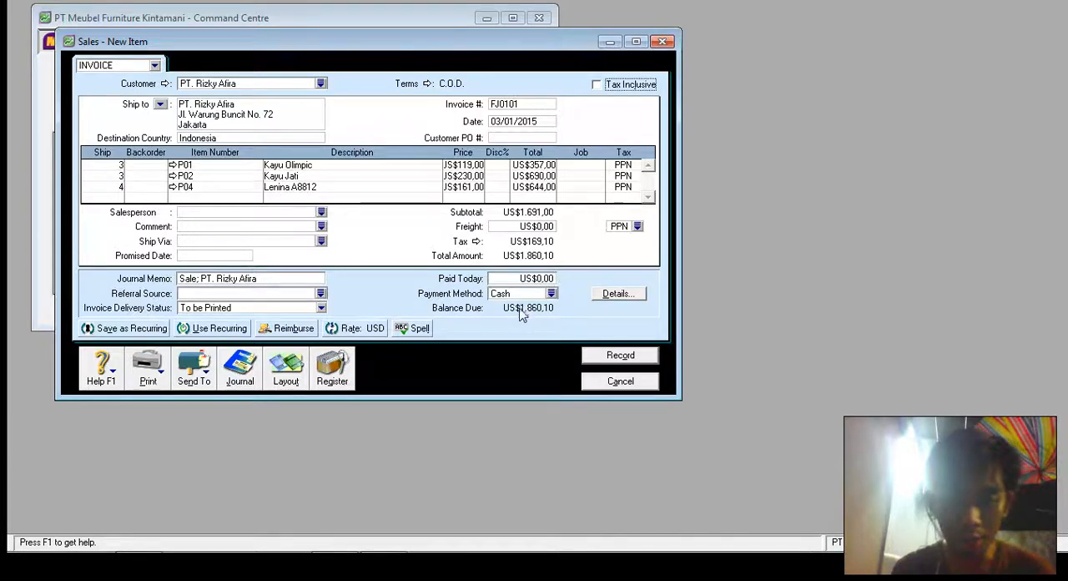
- Record the invoice, skipping all spelling suggestions, and close the sales entry window
click(636, 357)
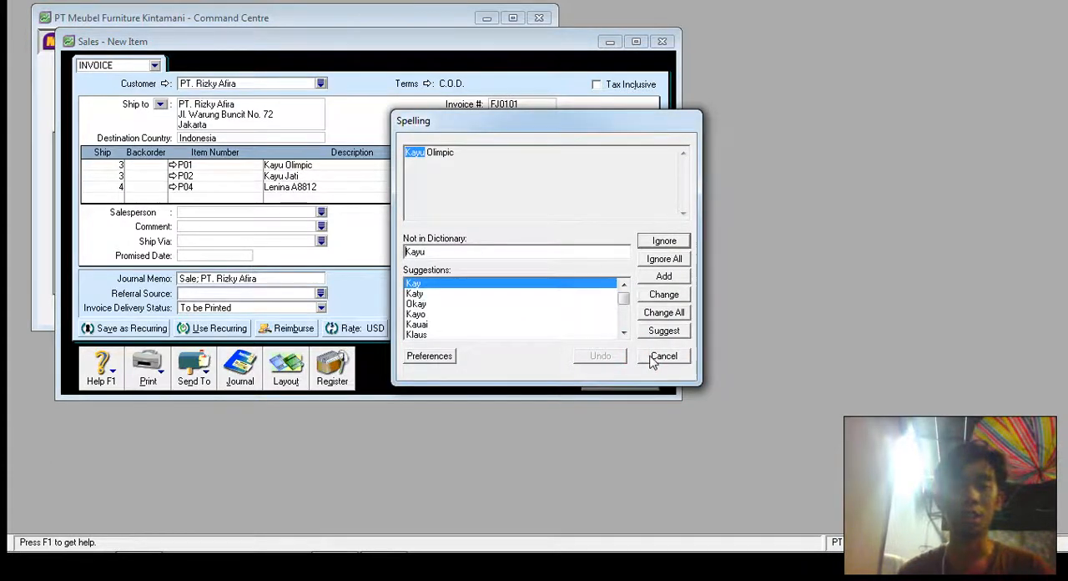
click(655, 359)
click(656, 362)
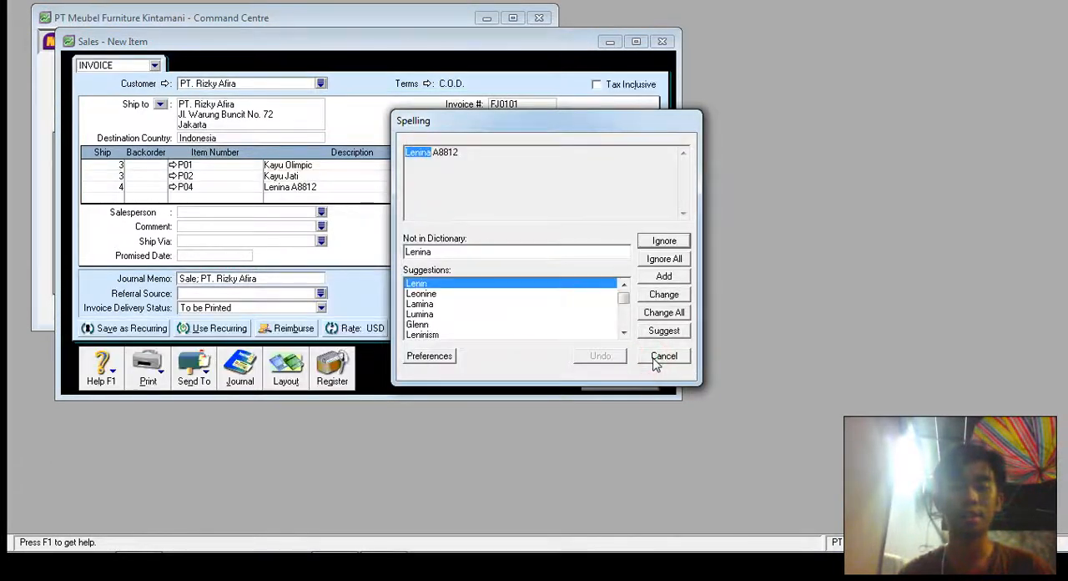
click(656, 358)
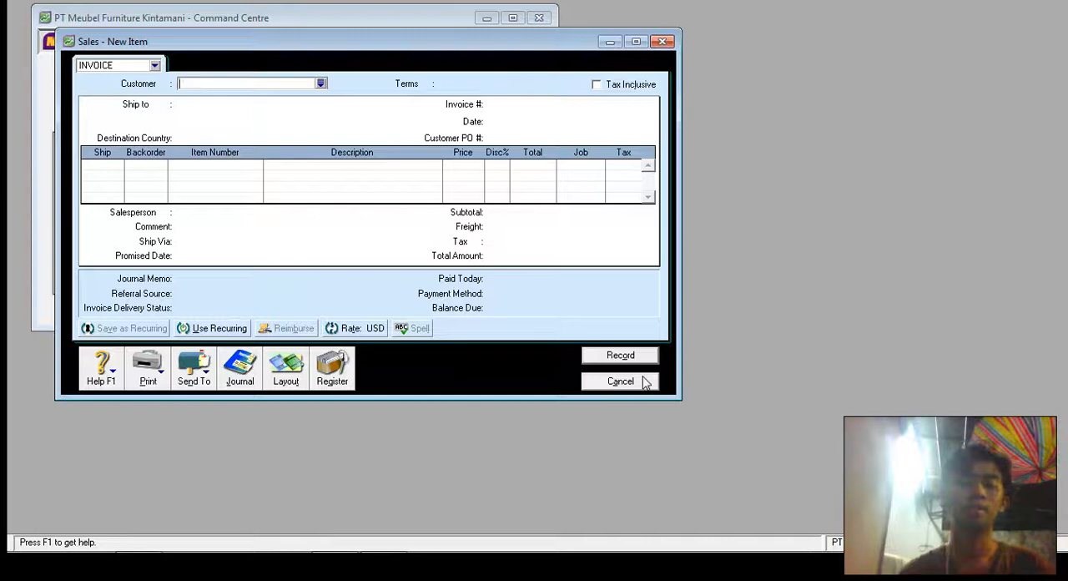
click(646, 381)
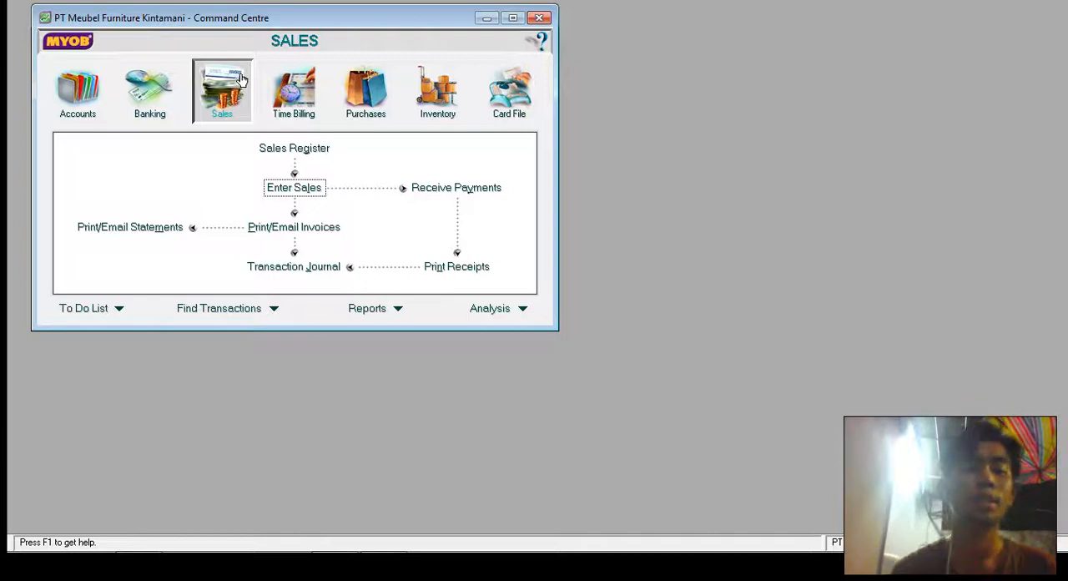
- Start a new item sale for customer PT. Rizky Afira with invoice number FJ1501
click(302, 187)
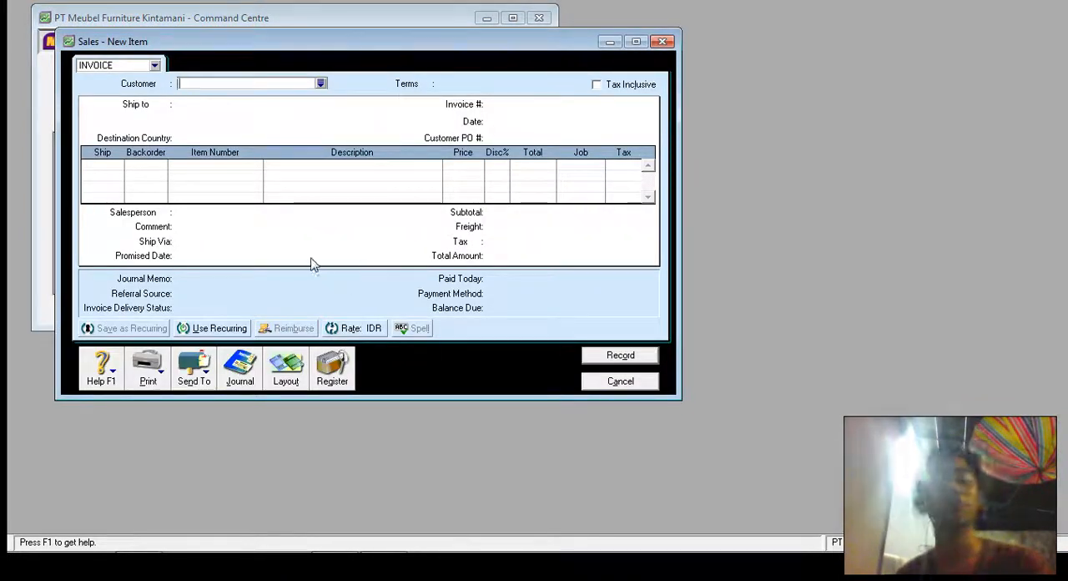
click(320, 84)
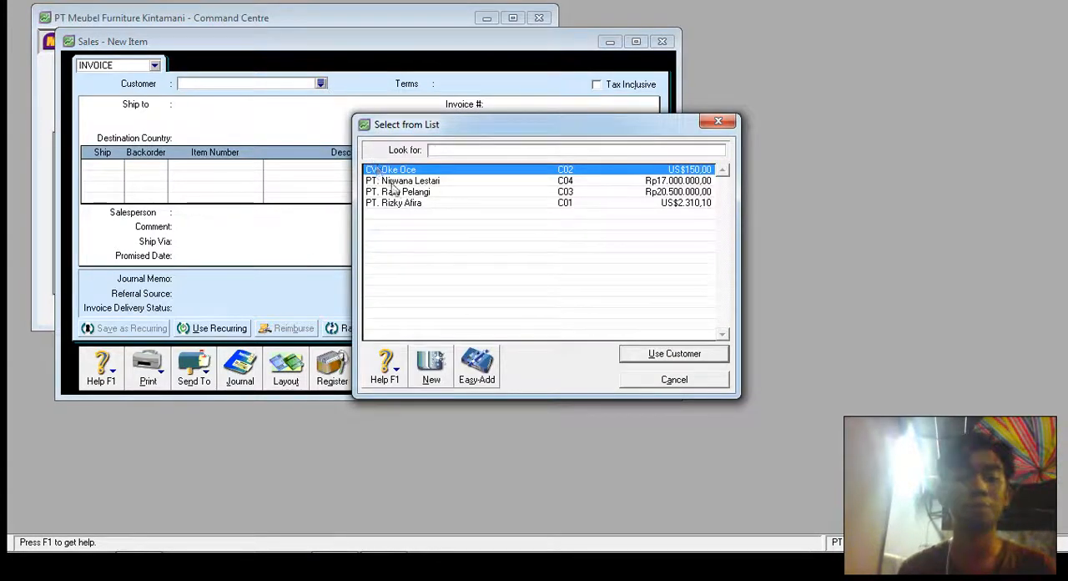
double_click(408, 204)
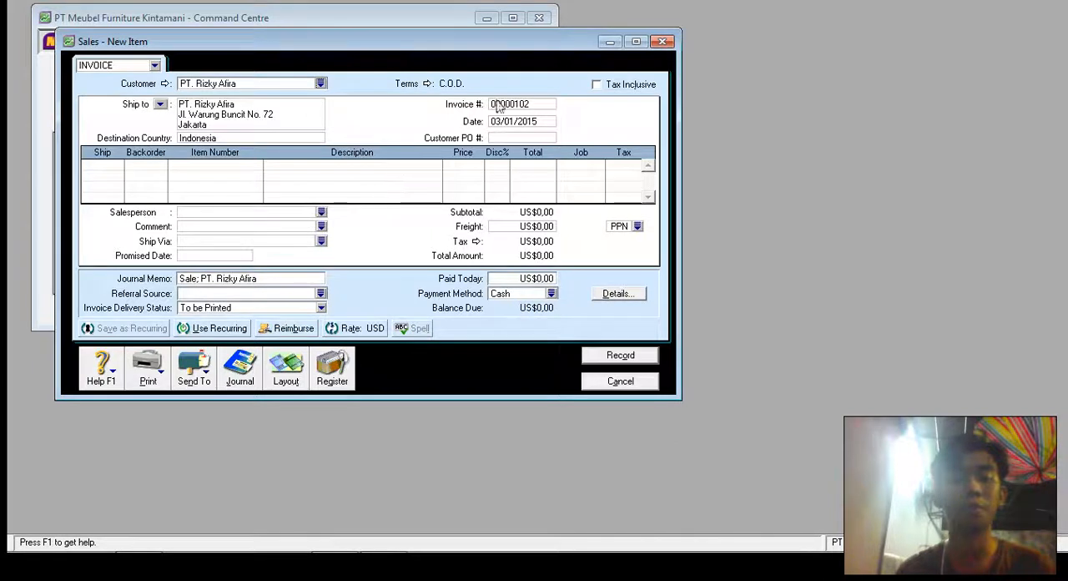
click(498, 103)
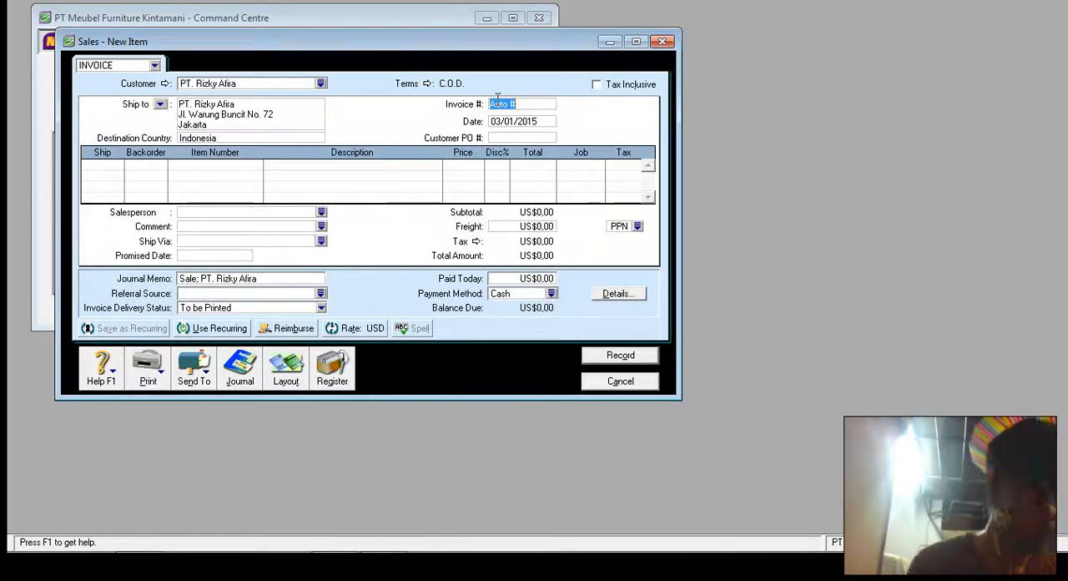
text(F)
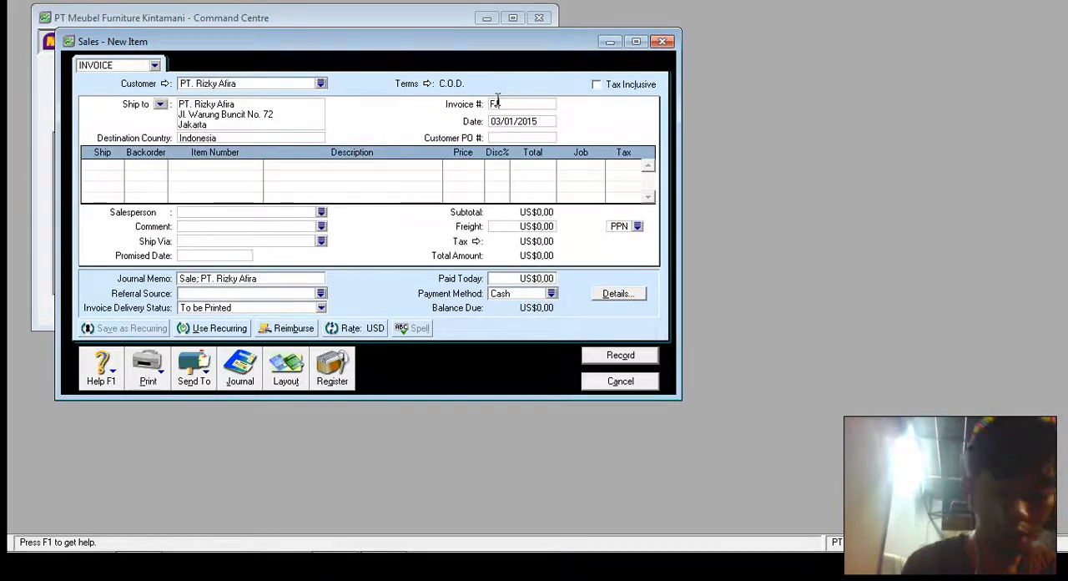
text(4501)
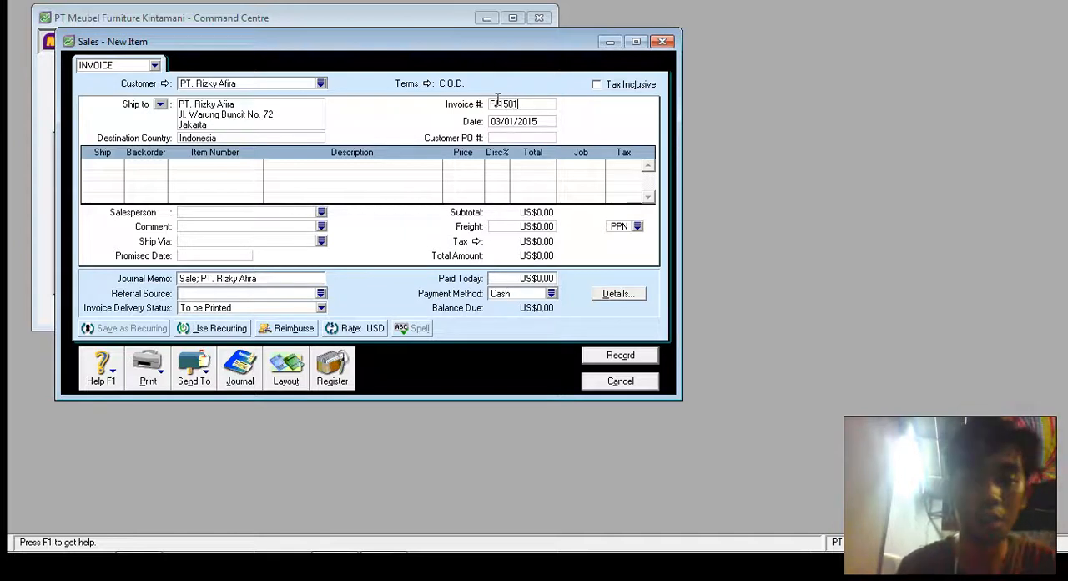
- Date the PT. Rizky Afira invoice 15/01/2015 and accept the date warning
click(504, 119)
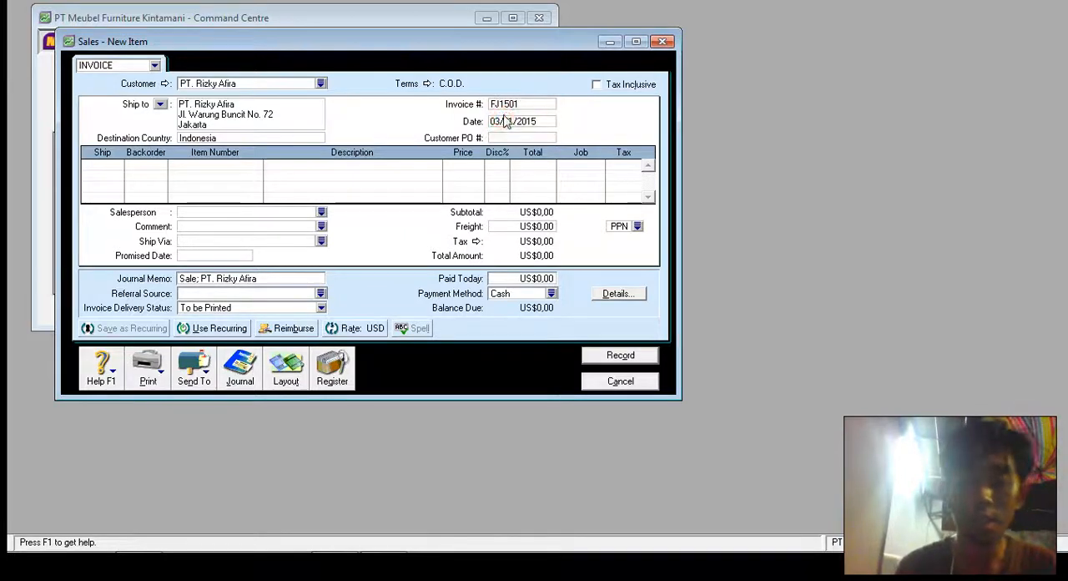
key(BackSpace)
key(BackSpace)
text(15)
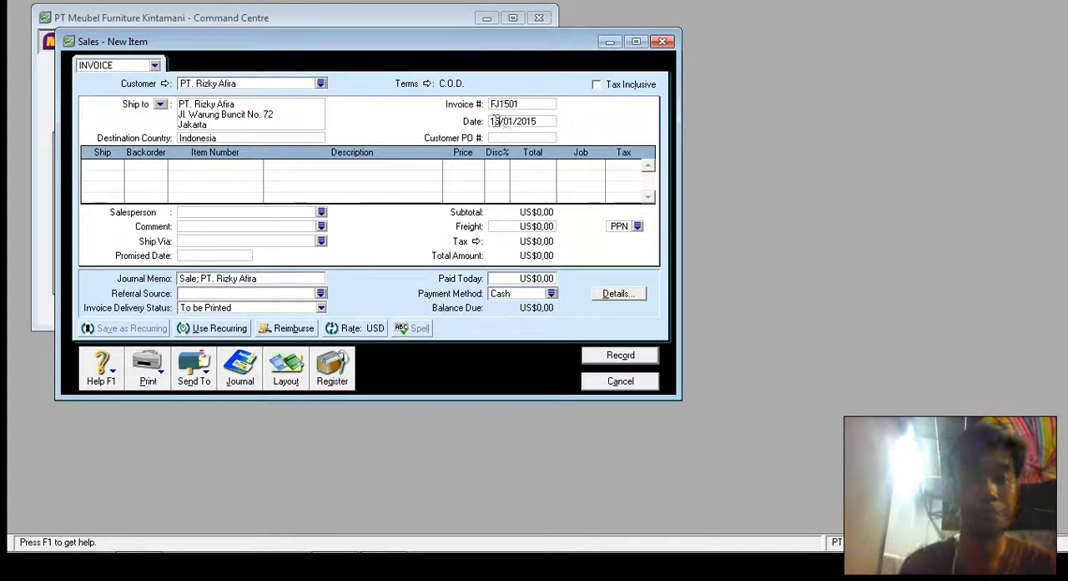
click(94, 166)
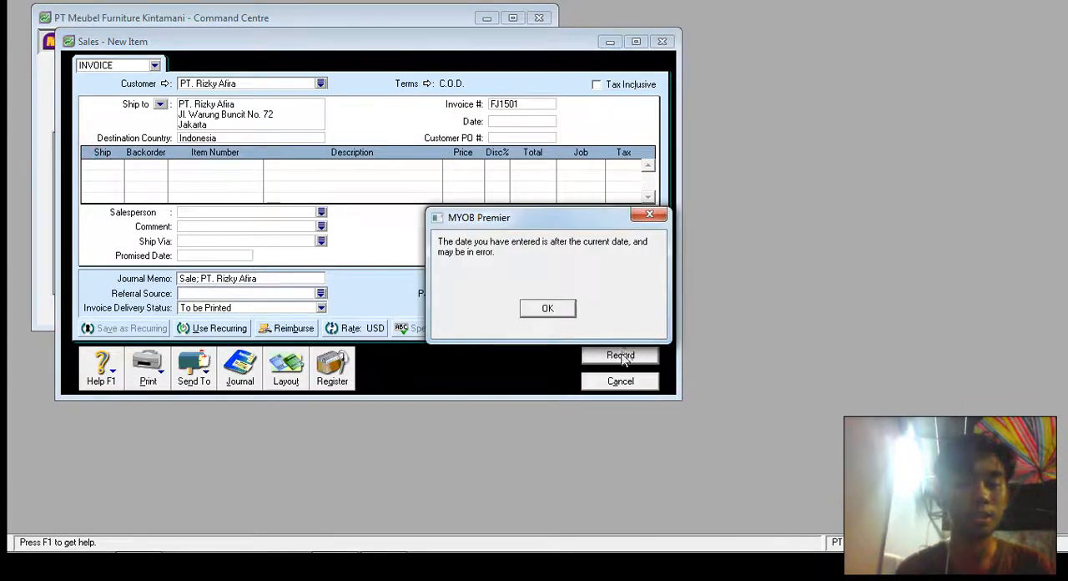
click(564, 308)
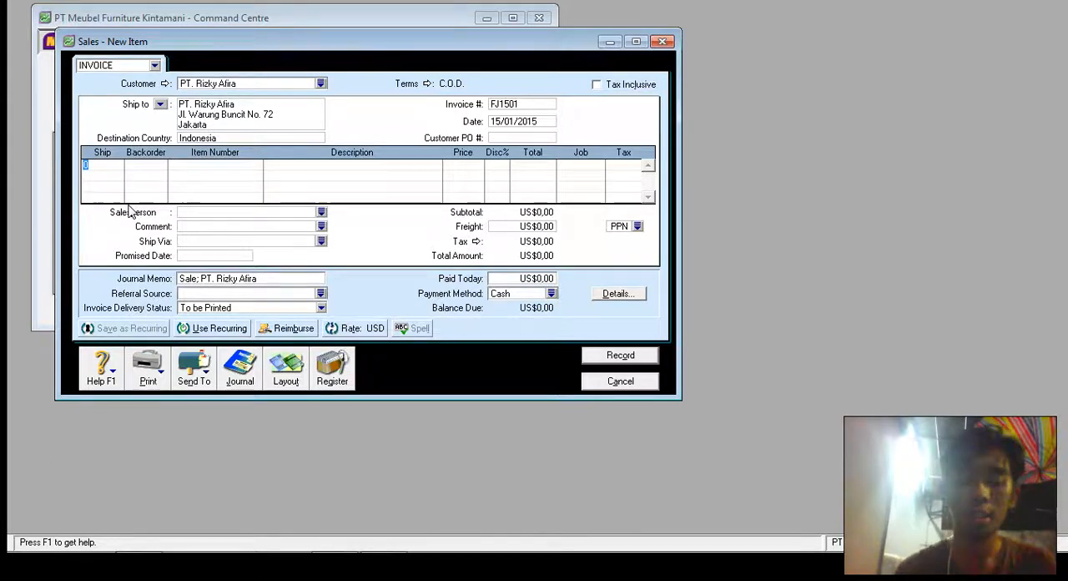
- Add a return line of -1 unit of item P04 Lenina A8812, keeping its default price
text(-1)
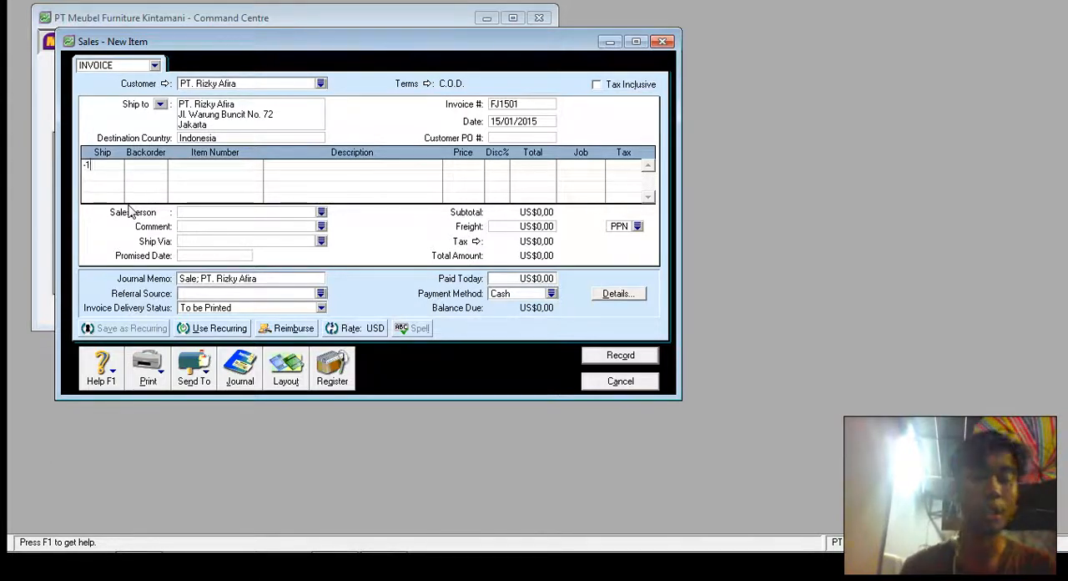
key(Tab)
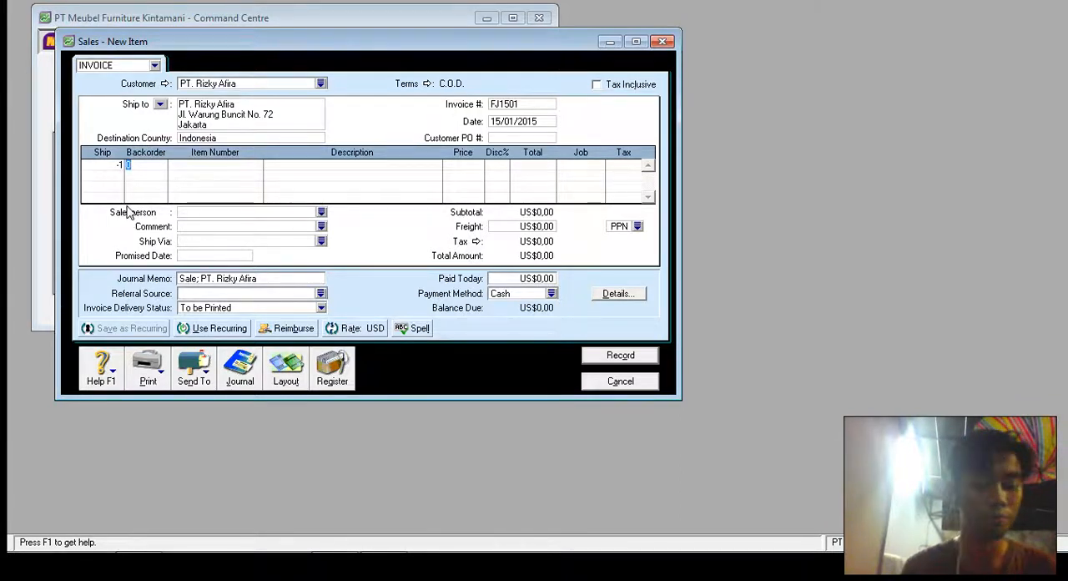
key(Tab)
key(Tab)
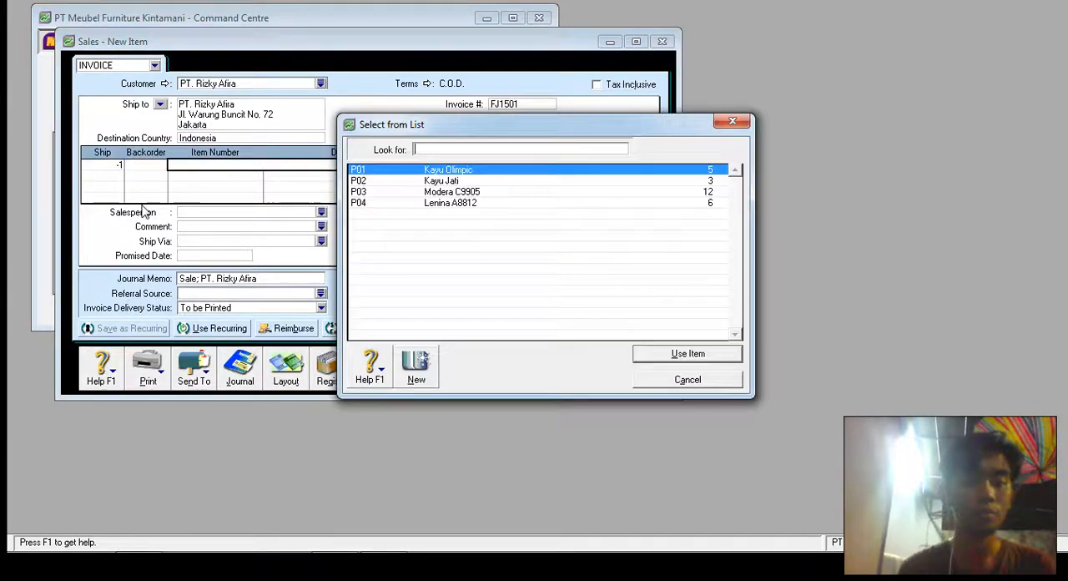
double_click(432, 204)
key(Tab)
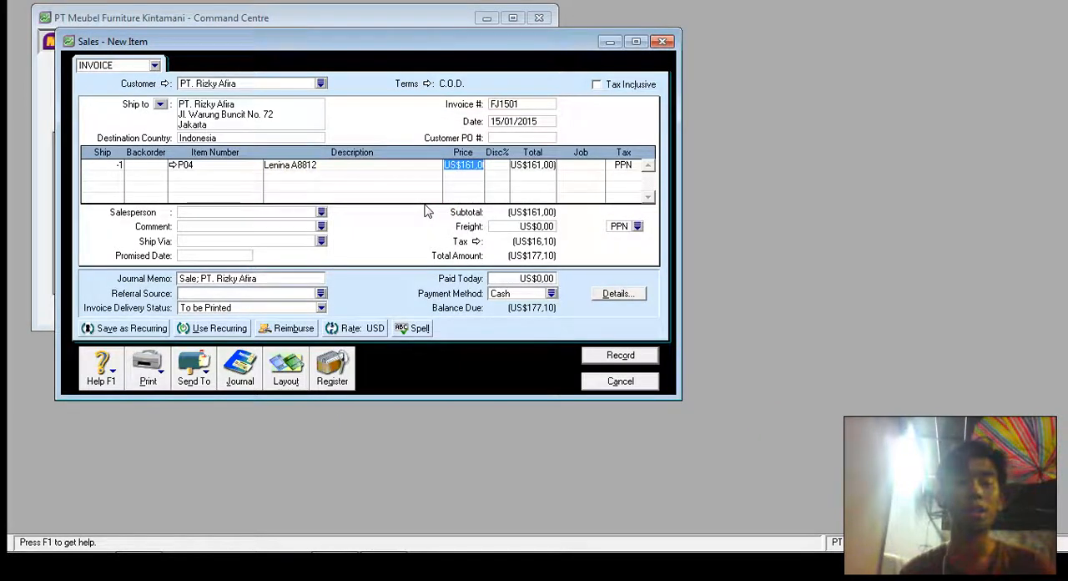
key(Tab)
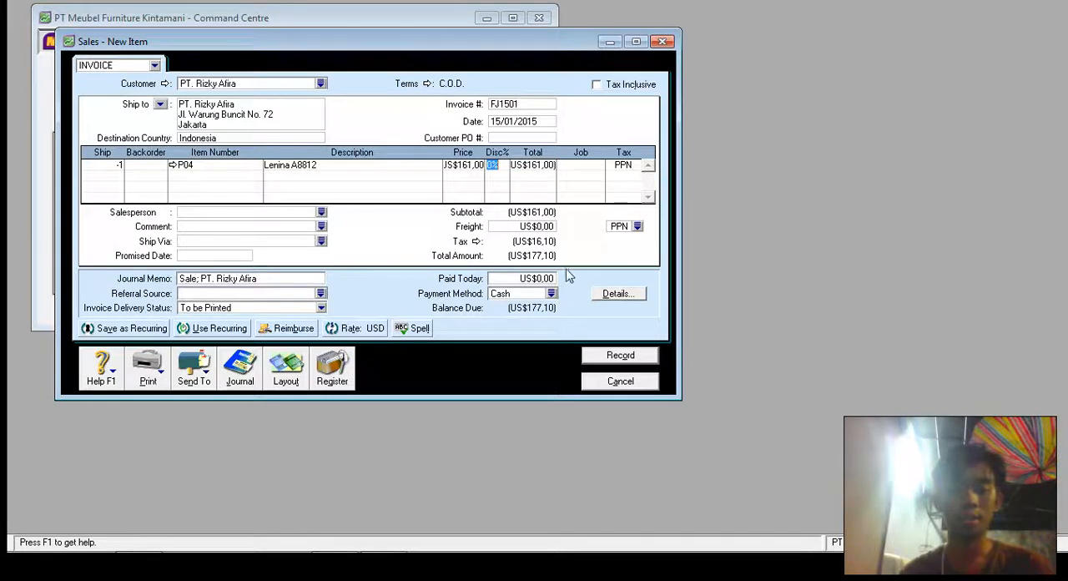
- Record the return invoice FJ1501 and close the sales entry window
click(602, 356)
click(654, 357)
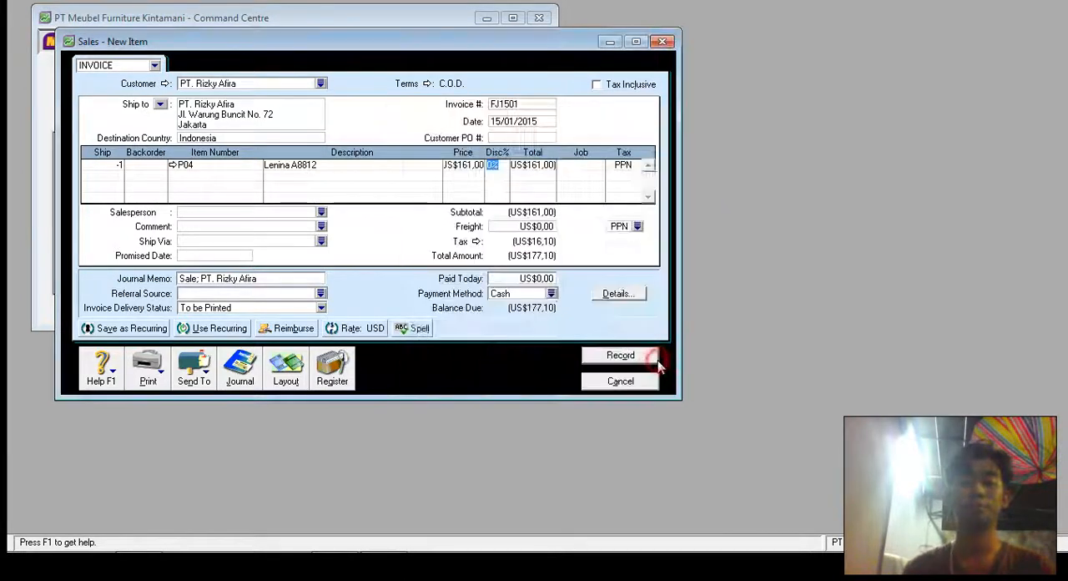
click(650, 382)
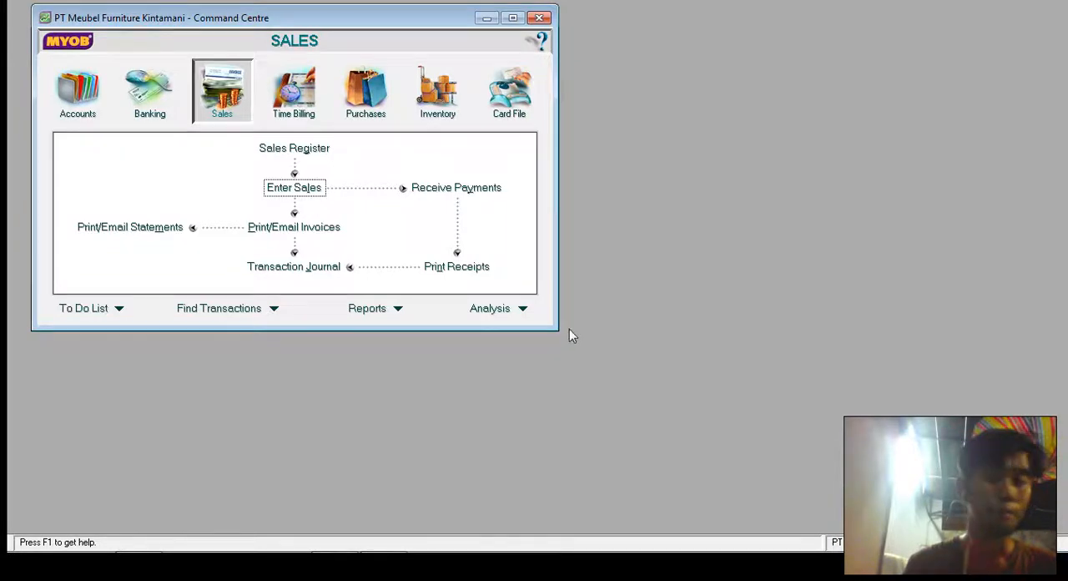
- Find credit FJ1501 among the returns and credits in the Sales Register and open it for applying to a sale
click(282, 150)
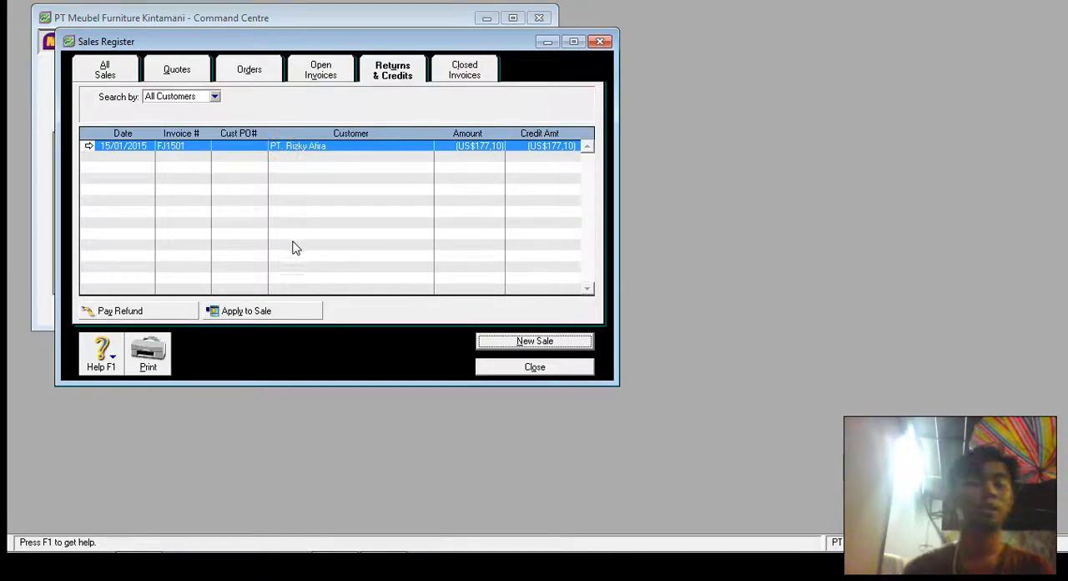
click(399, 74)
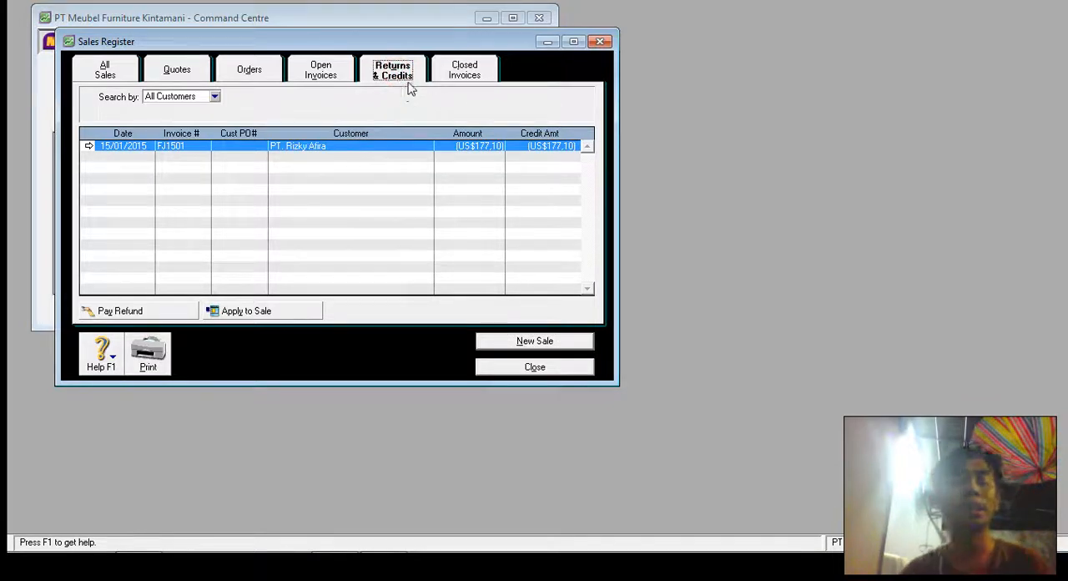
click(292, 311)
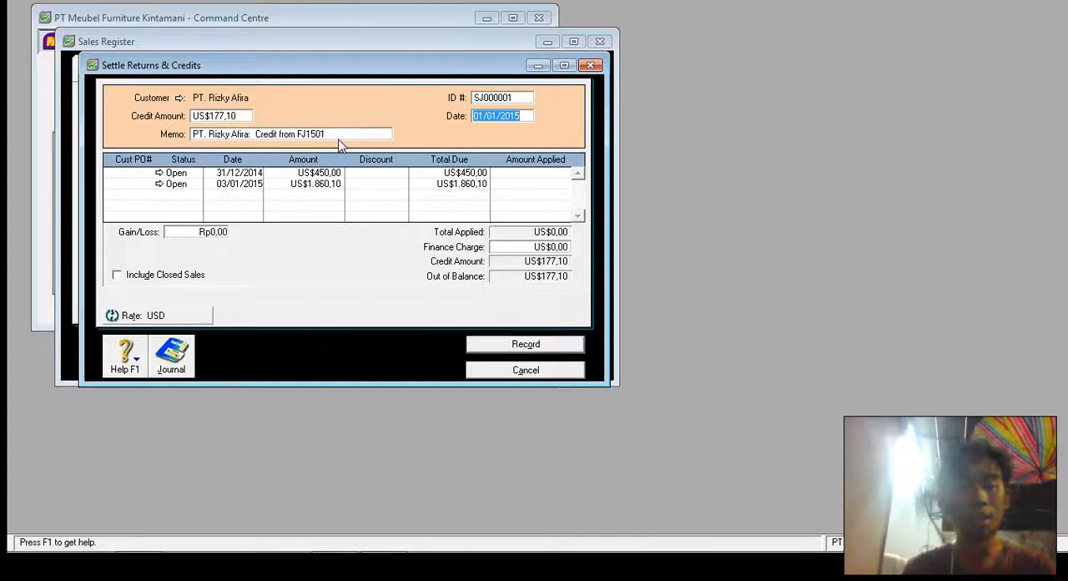
- Apply the US$177,10 credit to the open sale dated 03/01/2015, record the settlement and close the Sales Register
click(498, 185)
click(548, 183)
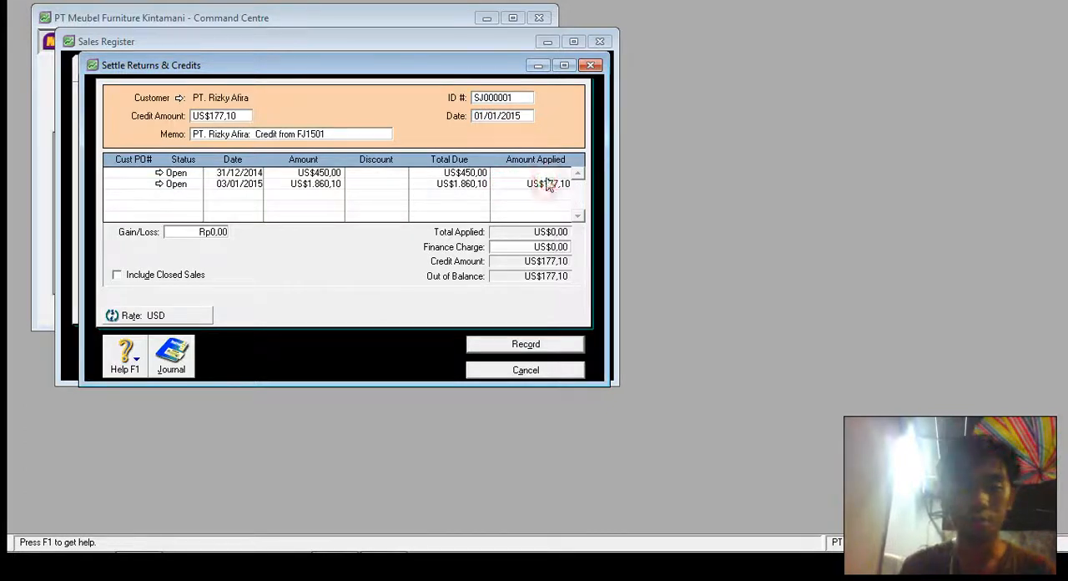
click(548, 174)
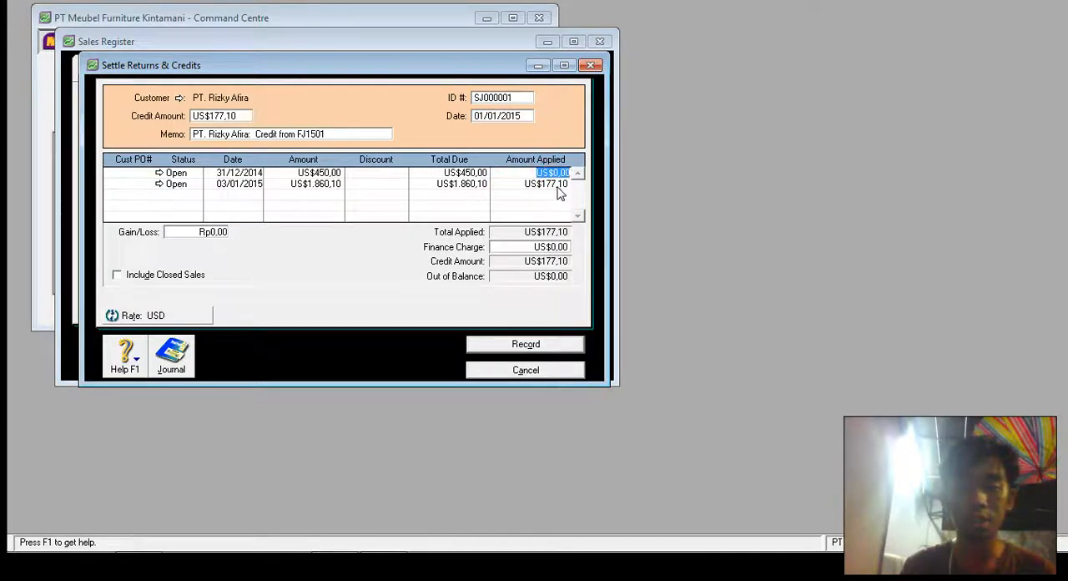
click(549, 184)
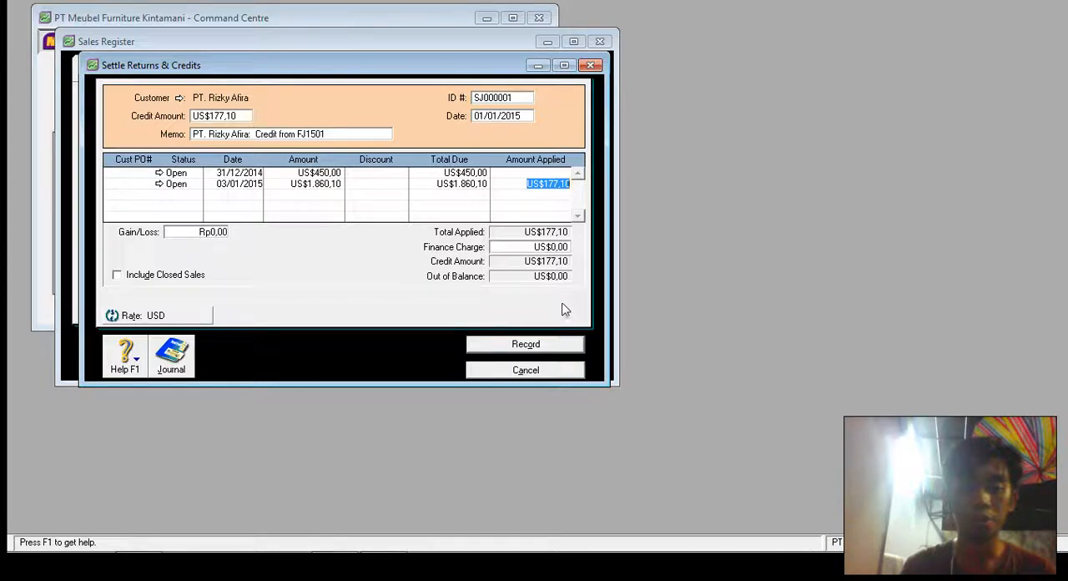
click(558, 349)
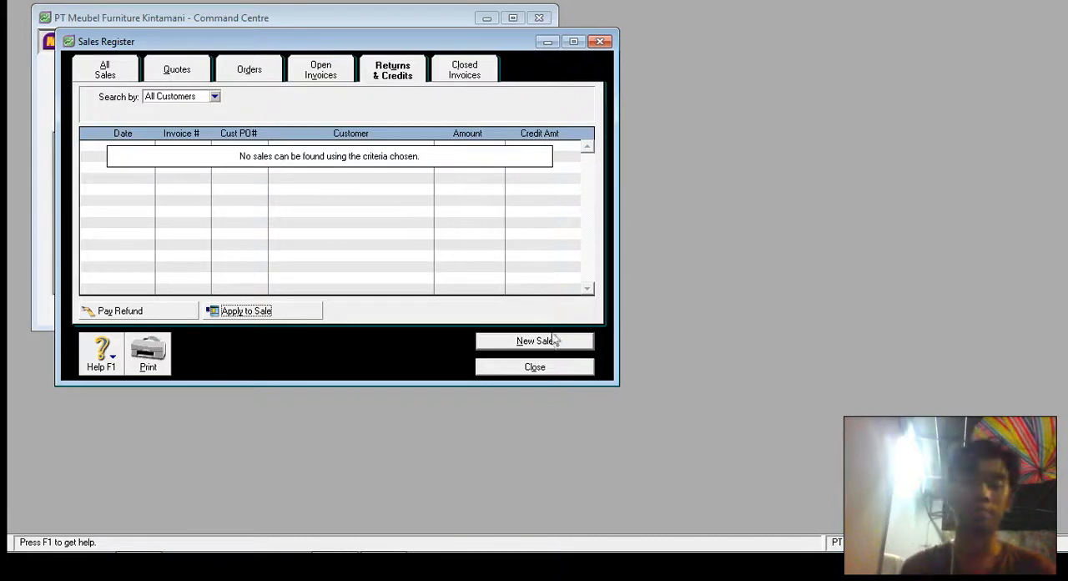
click(535, 367)
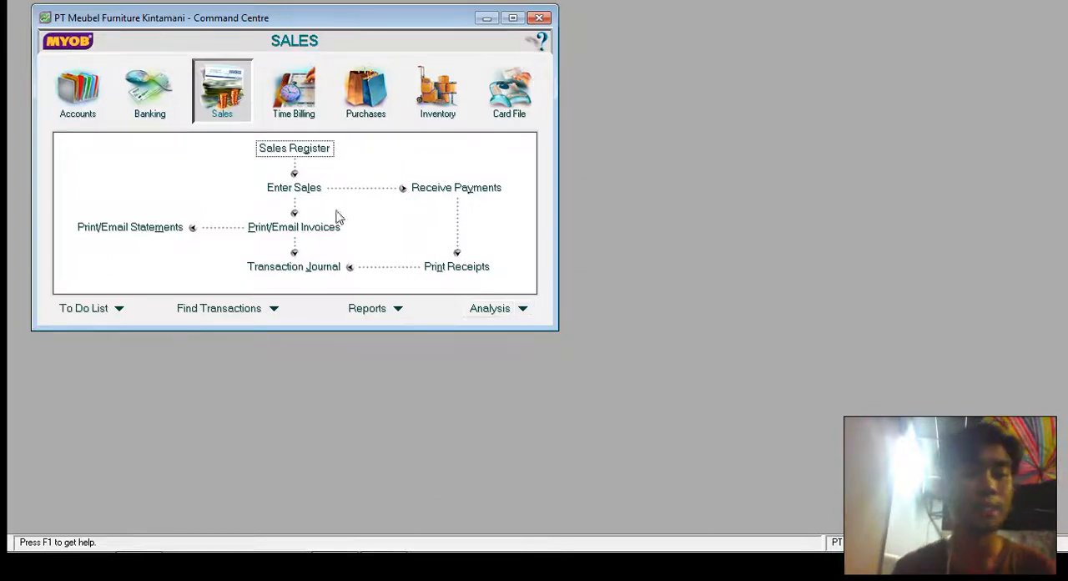
- Start a new item sale for customer PT. Ratu Pelangi with invoice number FJ0101
click(283, 185)
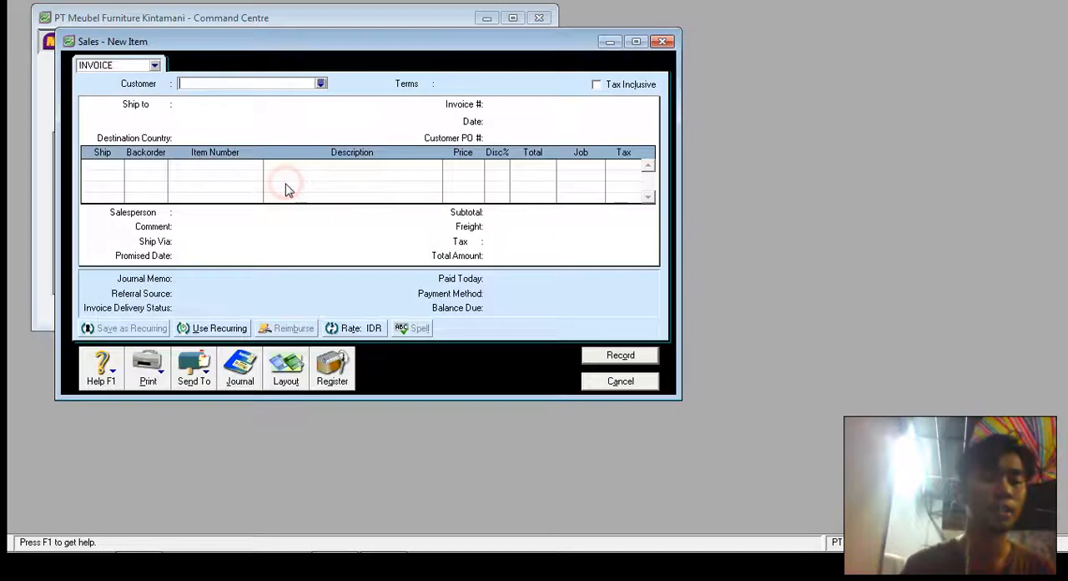
click(319, 85)
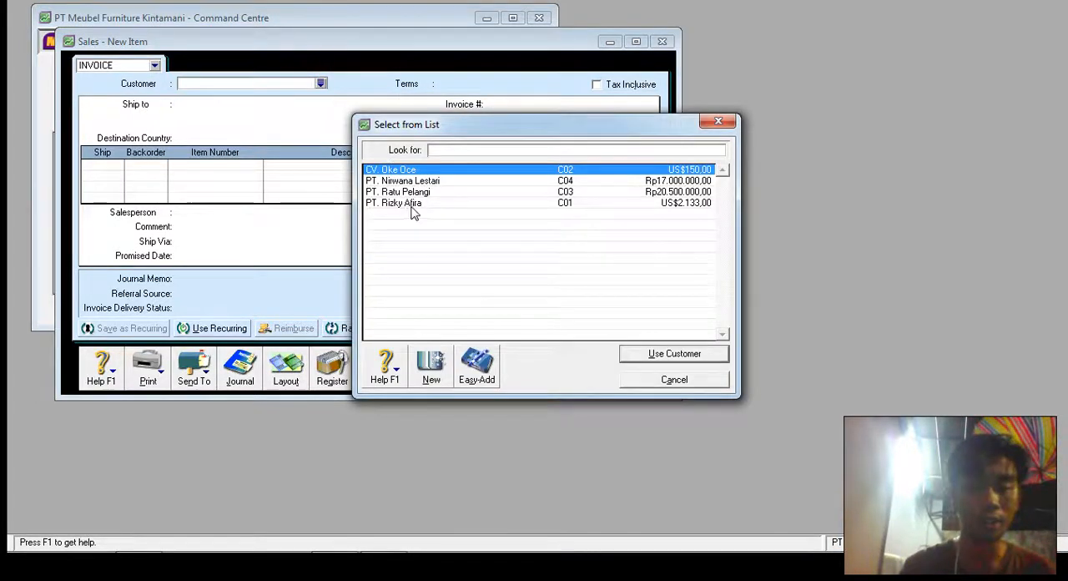
double_click(427, 192)
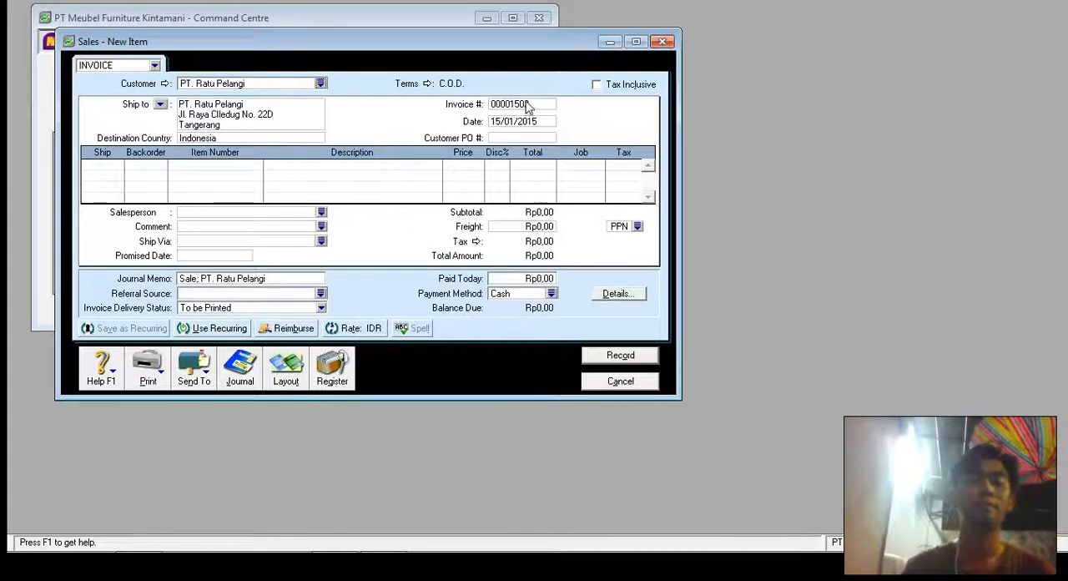
click(528, 104)
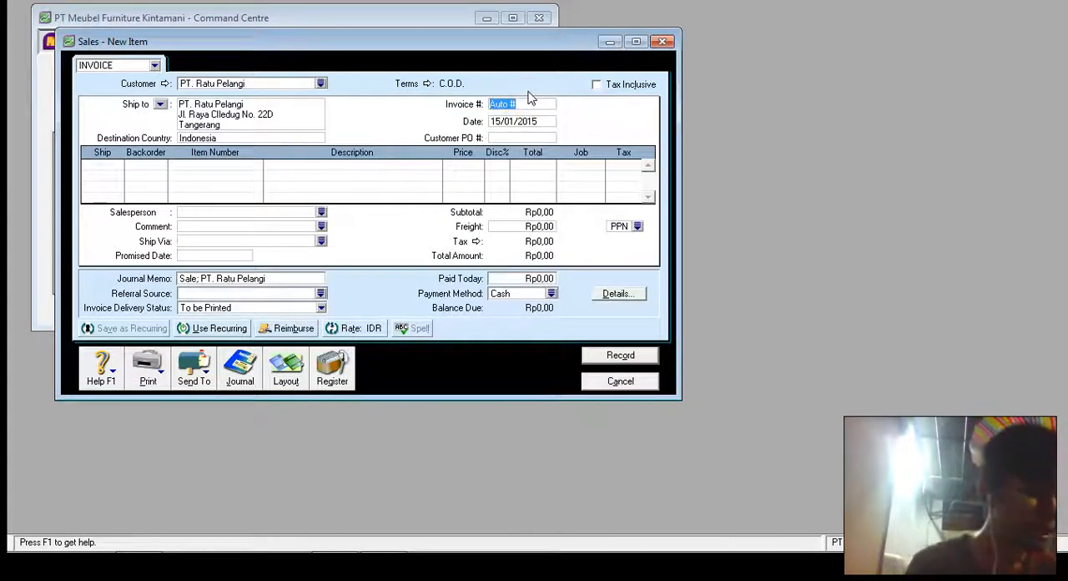
text(FJ)
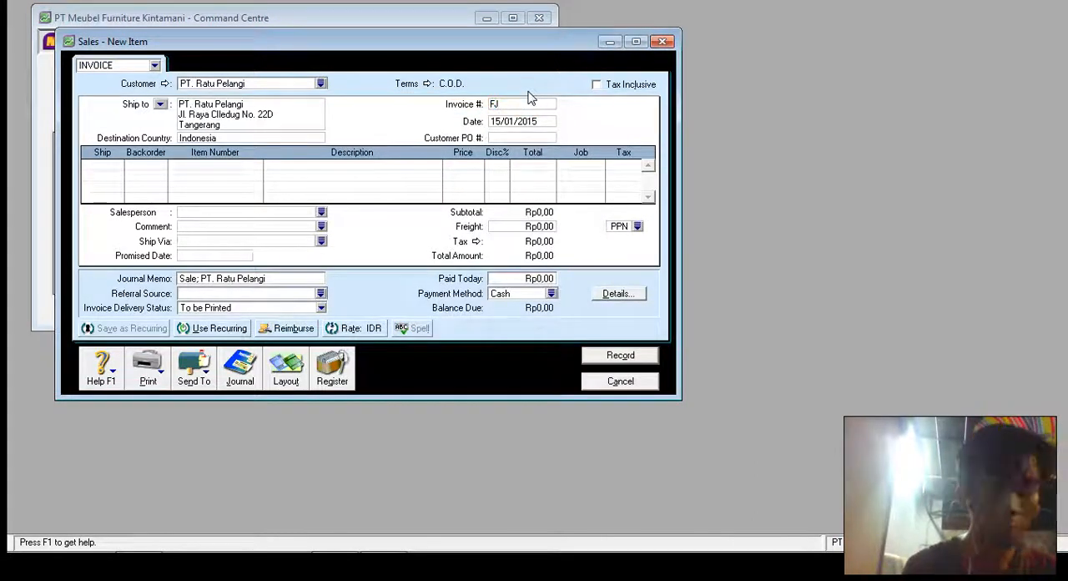
text(0101)
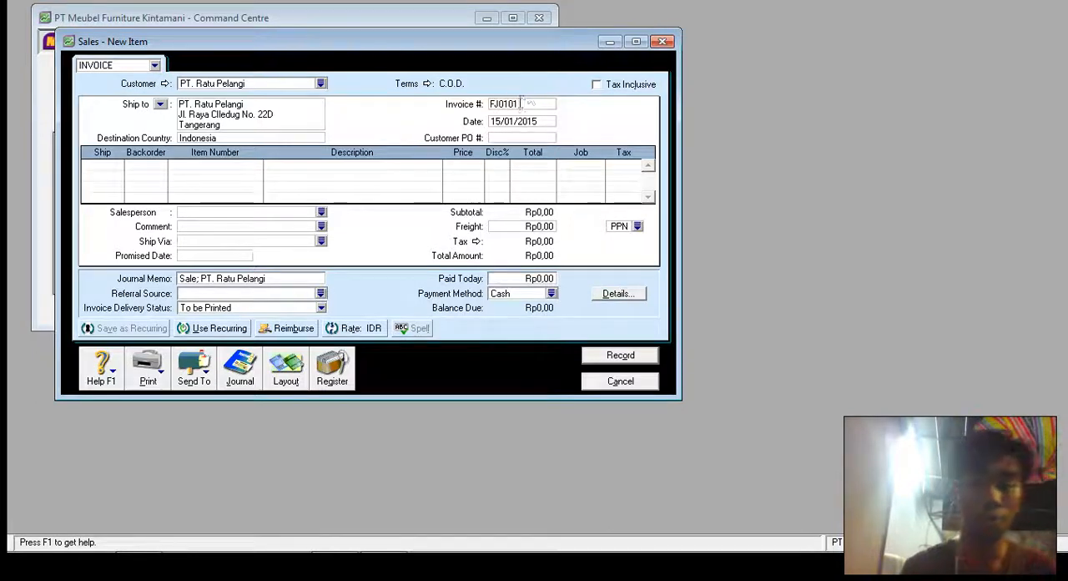
- Date the PT. Ratu Pelangi invoice 03/01/2015 and move to its first item line
click(517, 121)
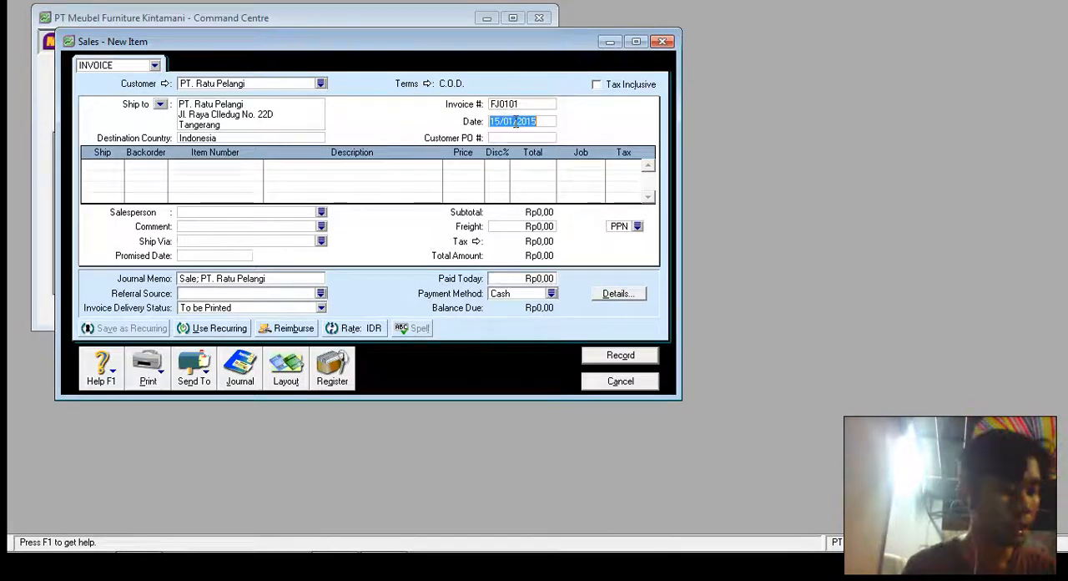
click(516, 122)
key(Left)
key(Left)
key(Left)
key(Left)
key(BackSpace)
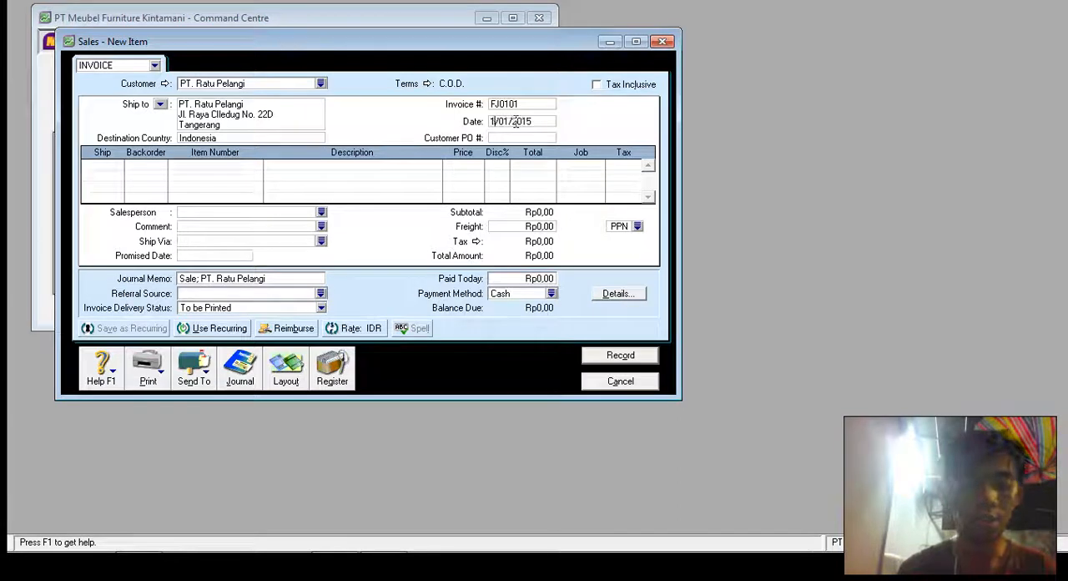
key(BackSpace)
text(03)
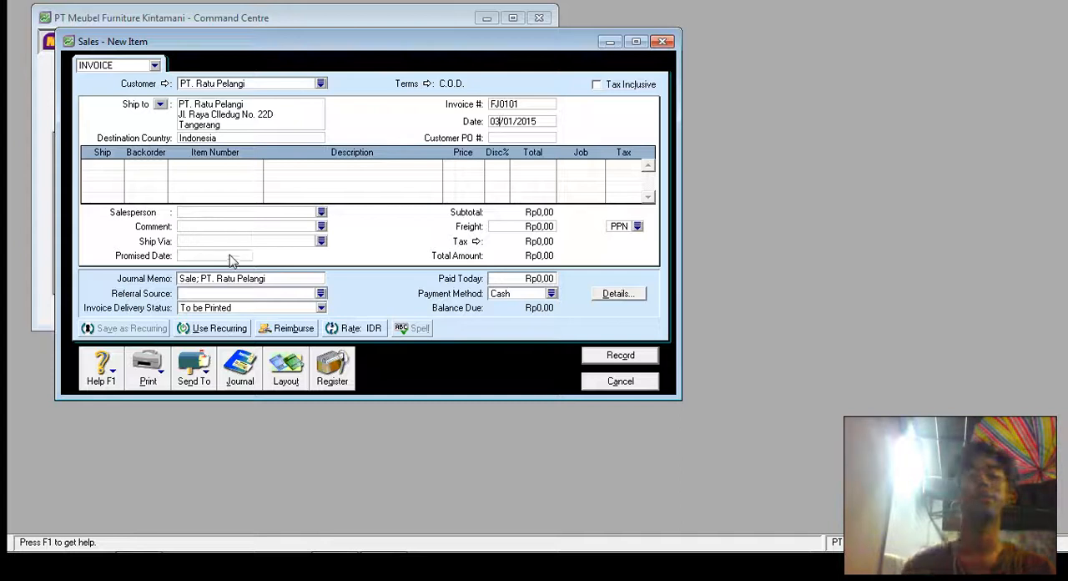
click(114, 167)
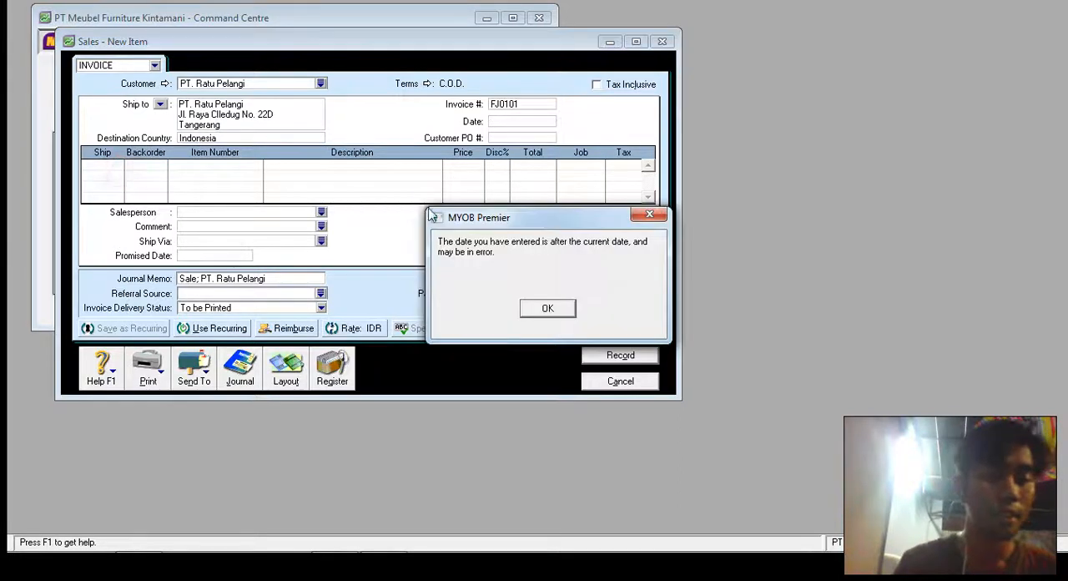
- Enter the first line of the PT. Ratu Pelangi invoice as 2 units of item P01 Kayu Olimpic
click(538, 311)
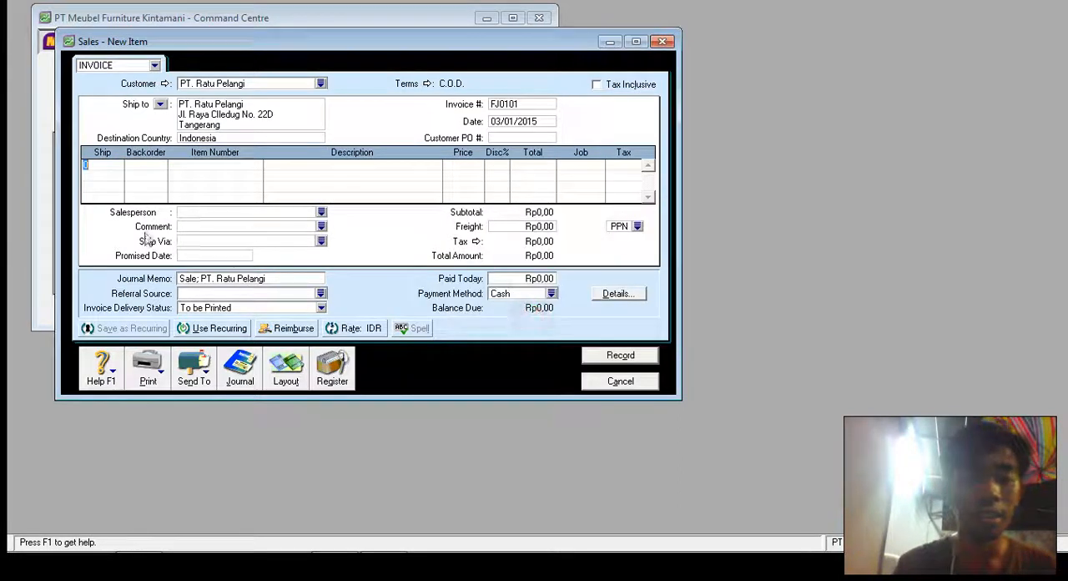
text(2)
click(216, 167)
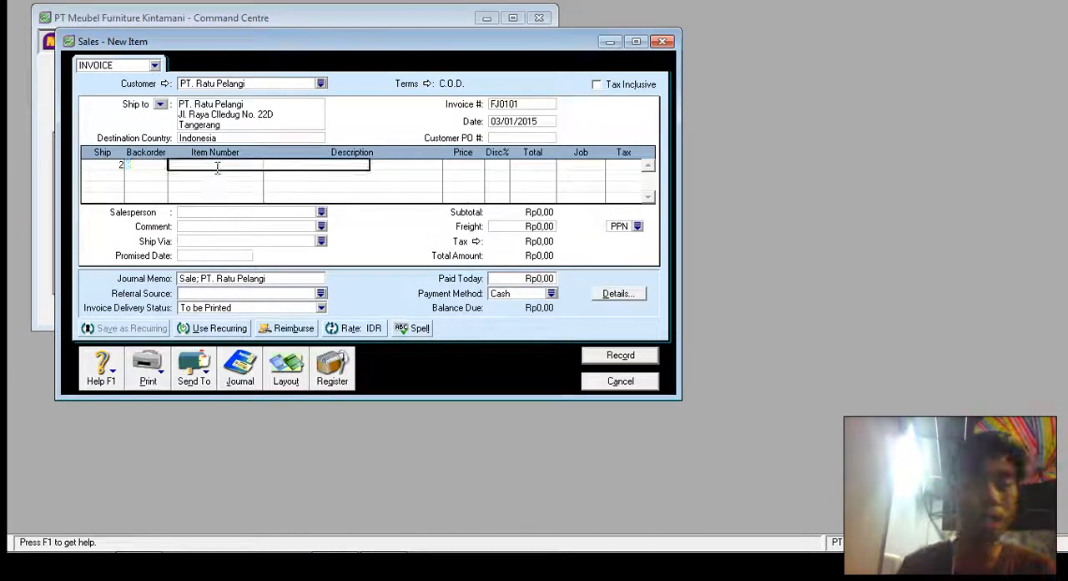
key(Tab)
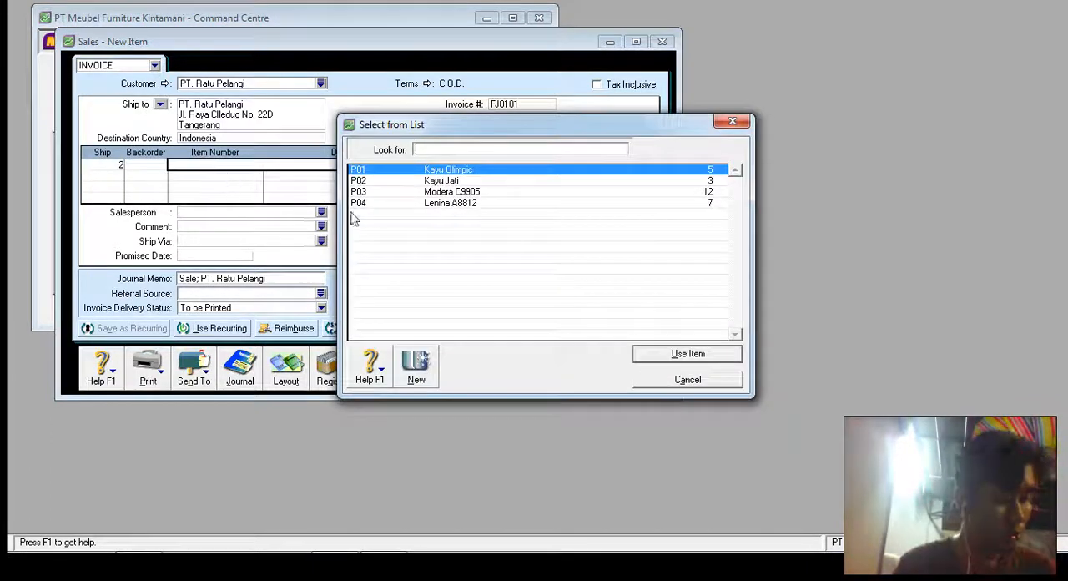
double_click(465, 171)
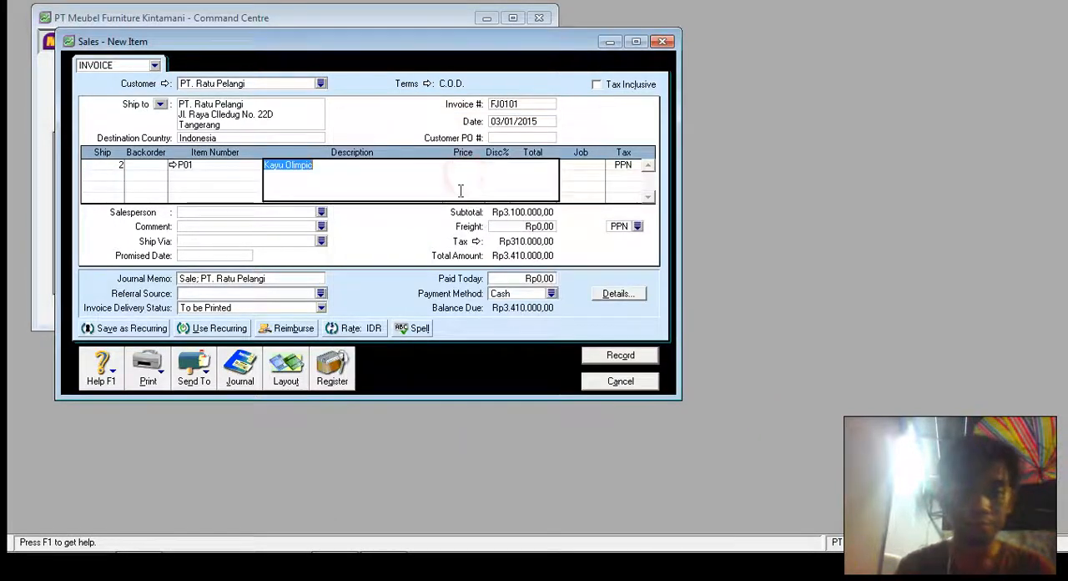
key(Tab)
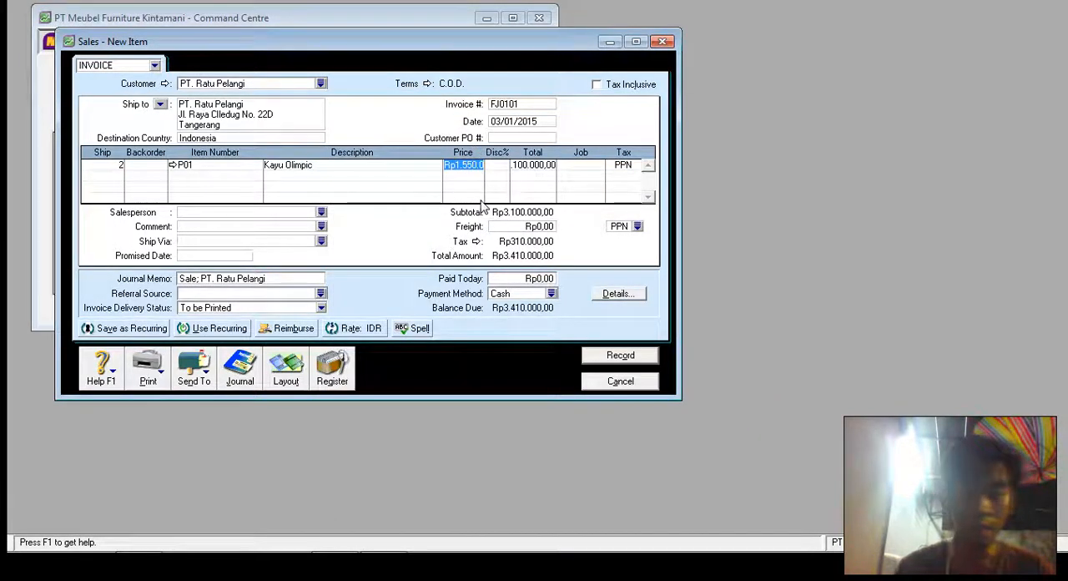
key(Tab)
key(Tab)
key(Tab)
key(Tab)
key(Tab)
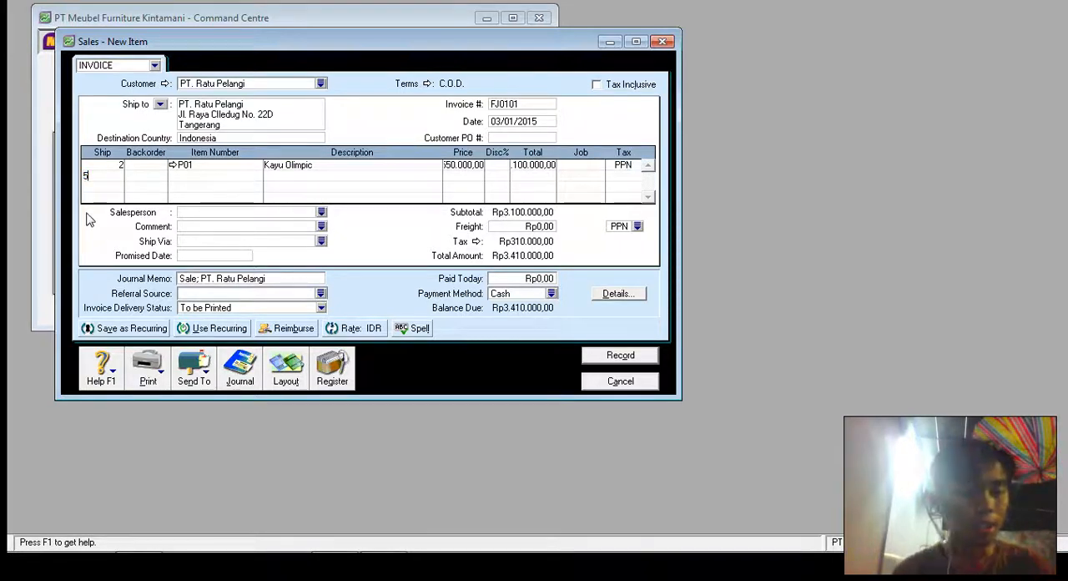
- Add a second invoice line for 5 units of item P03 Modera C9905
text(5)
key(Tab)
key(Tab)
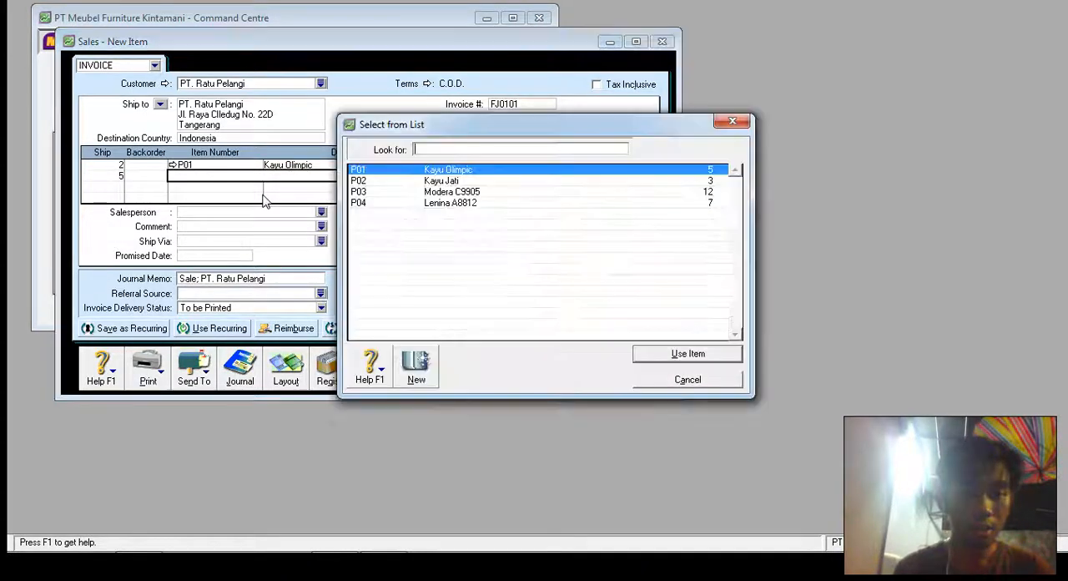
double_click(443, 193)
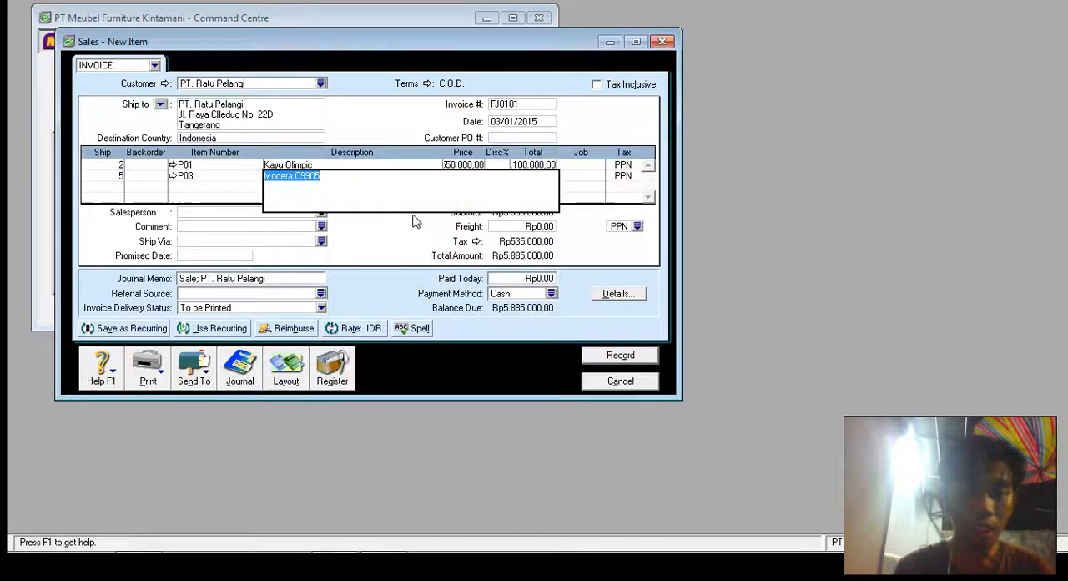
key(Tab)
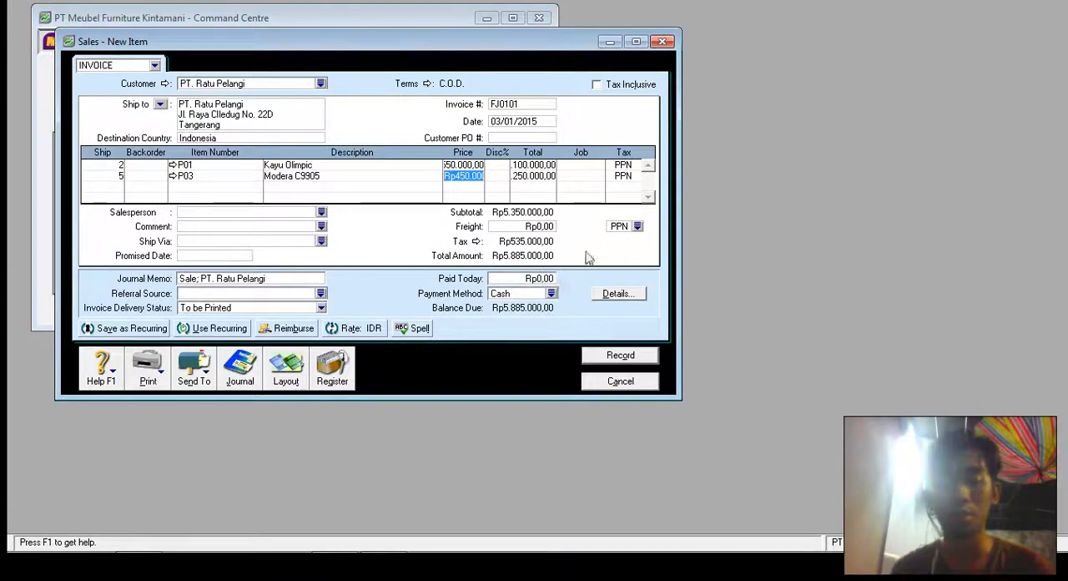
- Record the PT. Ratu Pelangi invoice, skipping the spelling check, and close the sales entry window
click(653, 359)
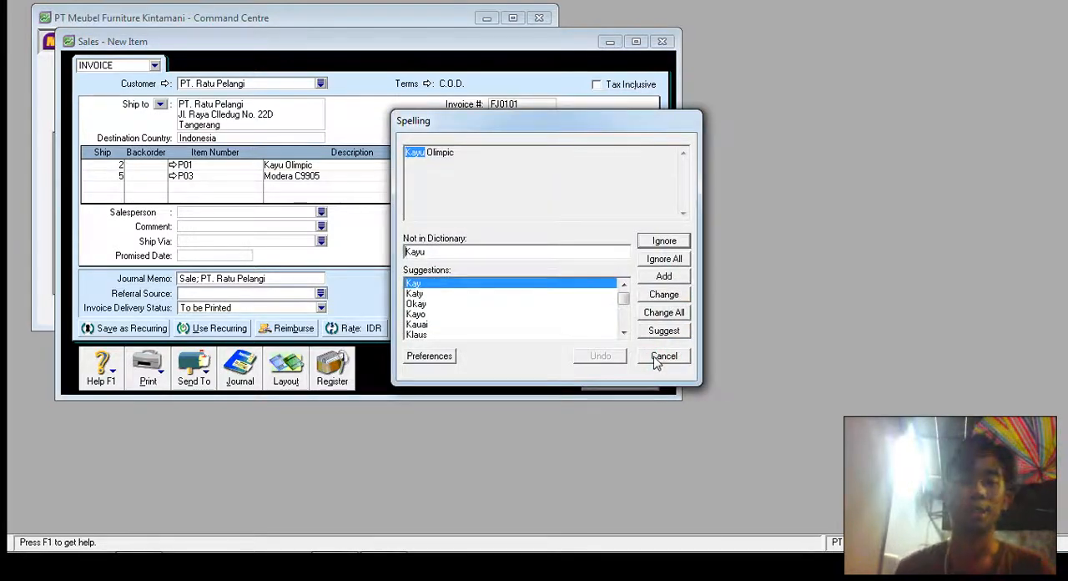
click(657, 358)
click(657, 359)
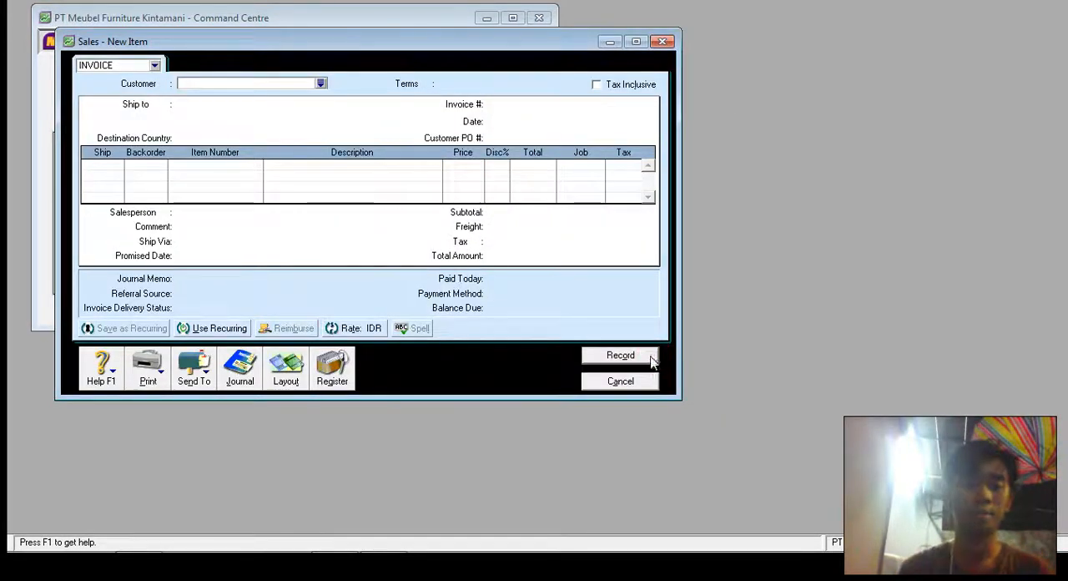
click(636, 382)
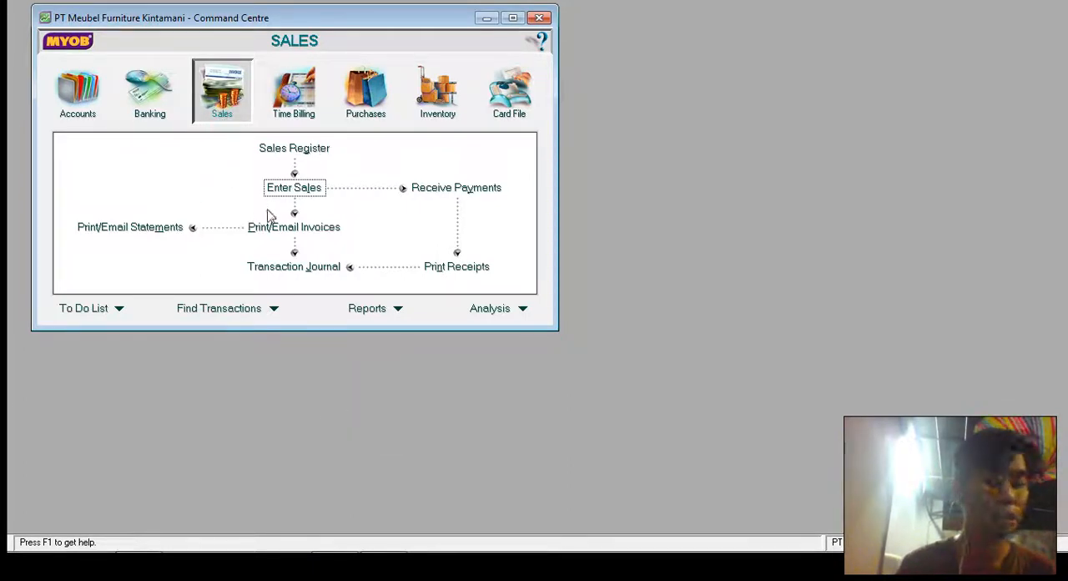
- Start receiving a customer payment with 1-1100 Kas as the deposit account
click(471, 192)
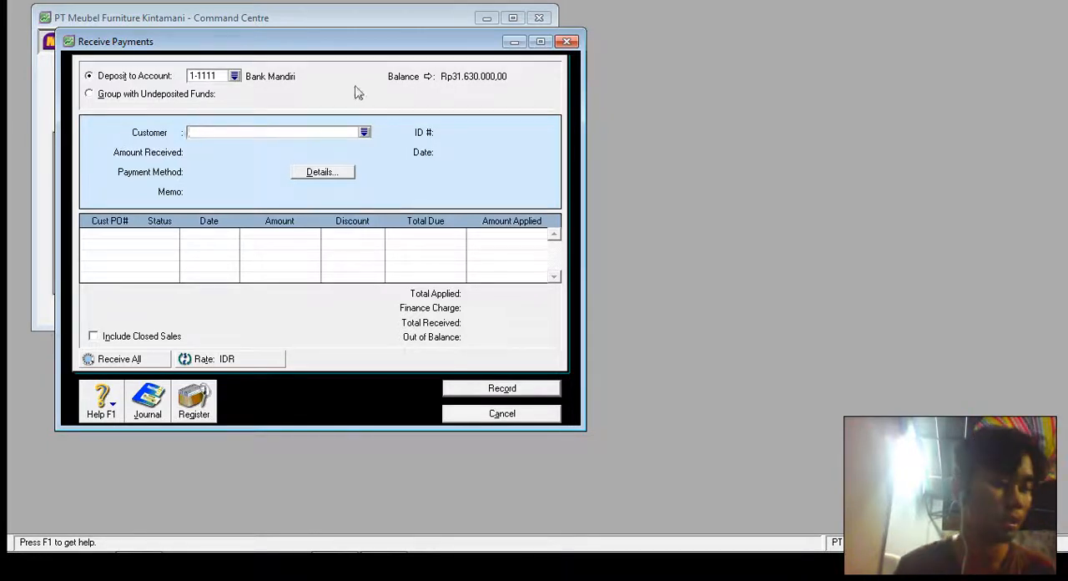
click(235, 76)
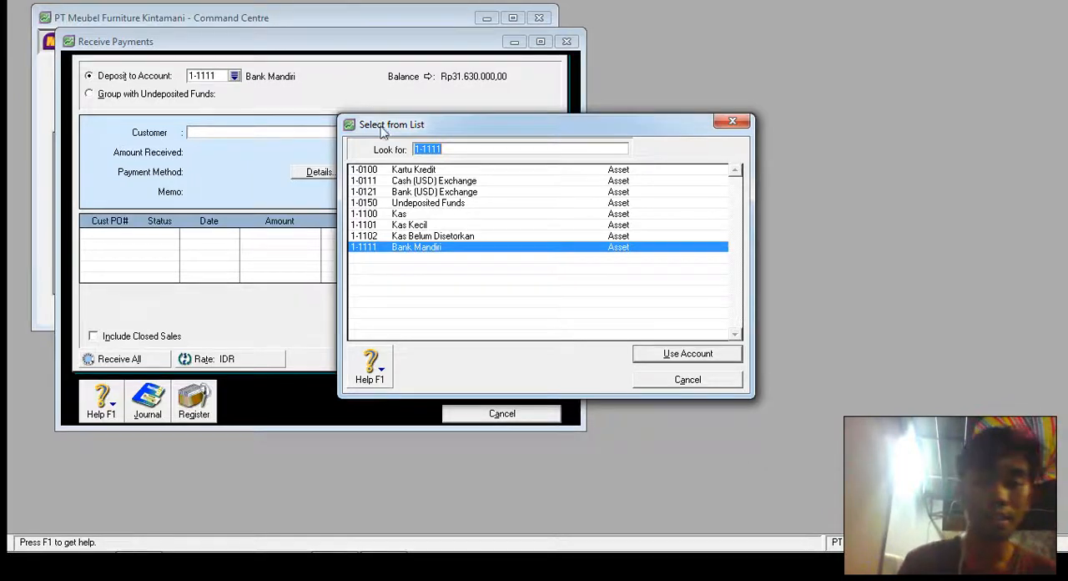
click(421, 215)
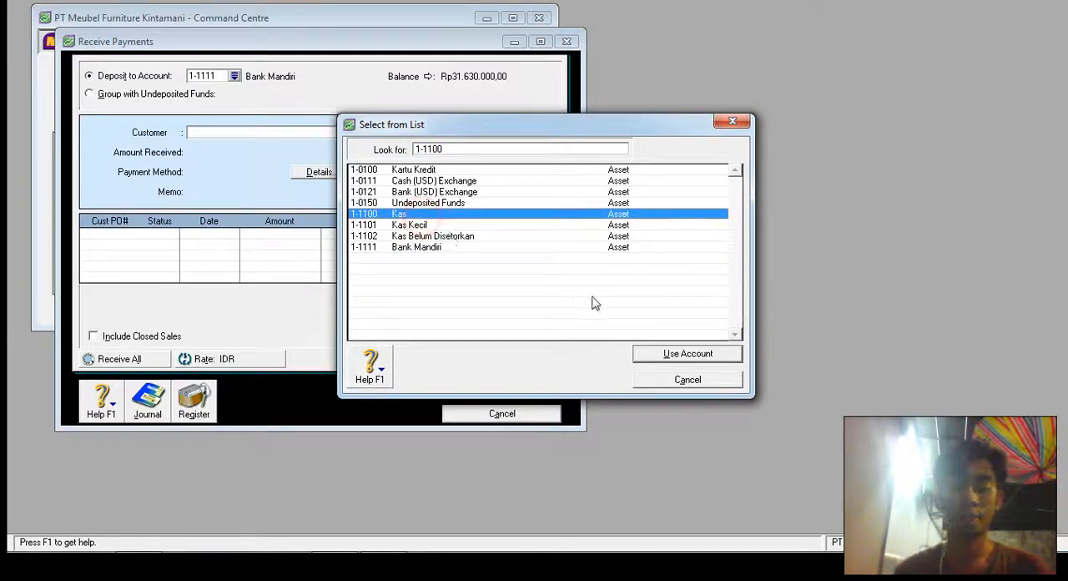
click(669, 357)
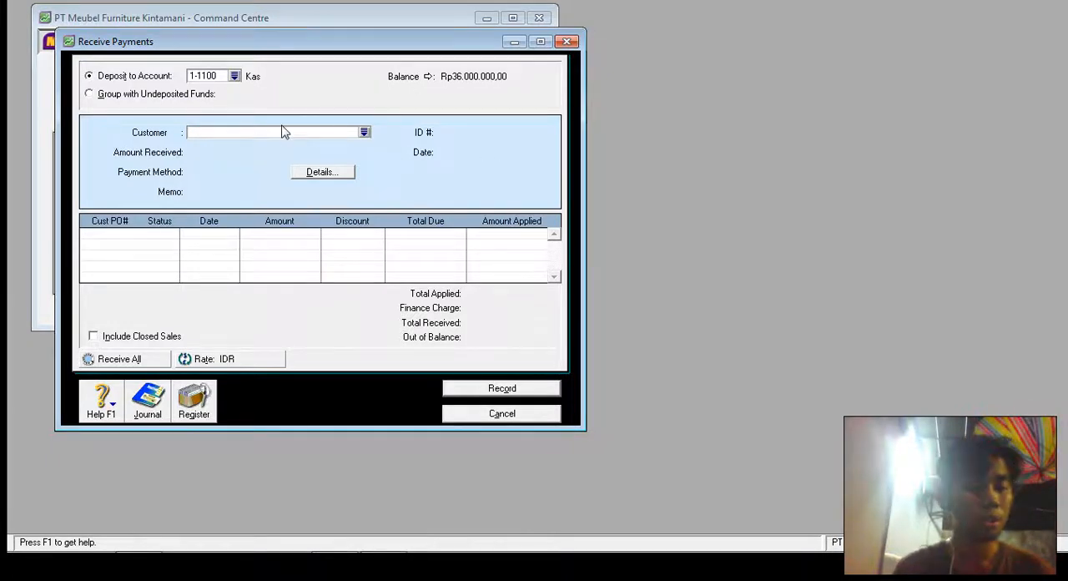
- Choose customer PT. Nirwana Lestari for the payment and set the amount received to Rp17.000.000
click(236, 134)
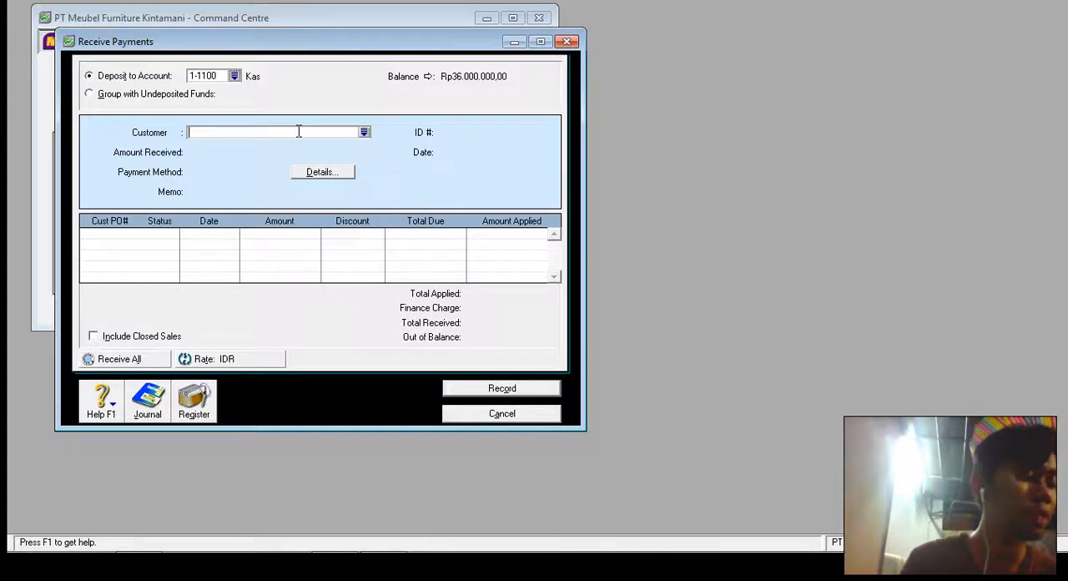
click(363, 132)
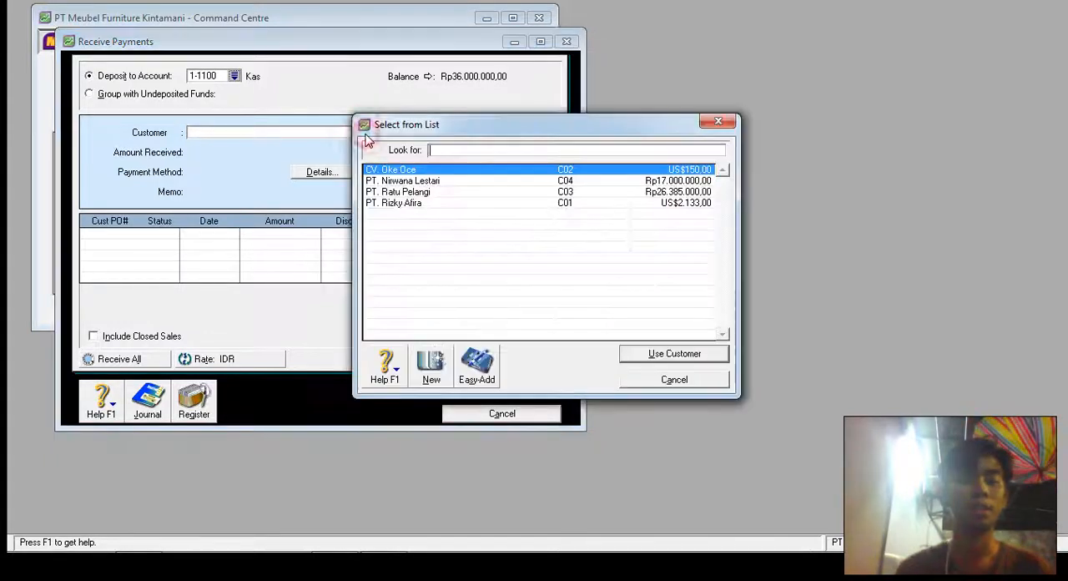
double_click(424, 181)
click(250, 153)
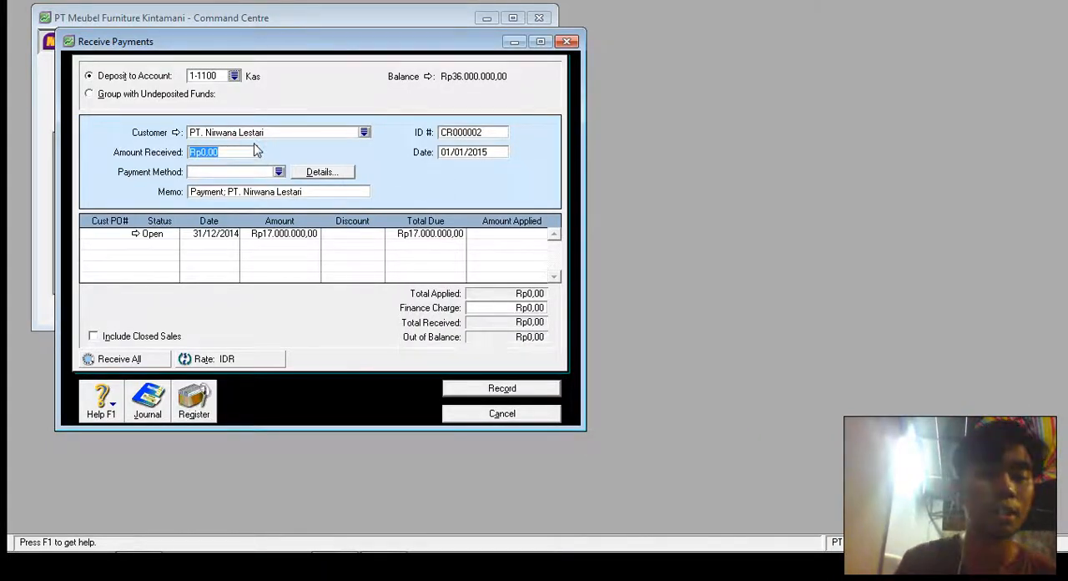
text(17)
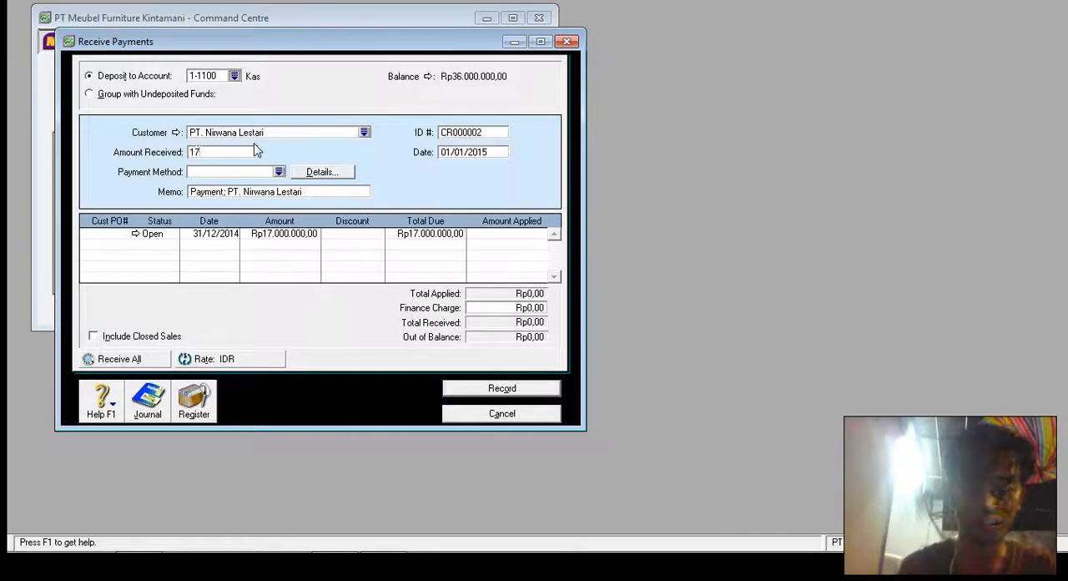
text(.000.000)
key(Tab)
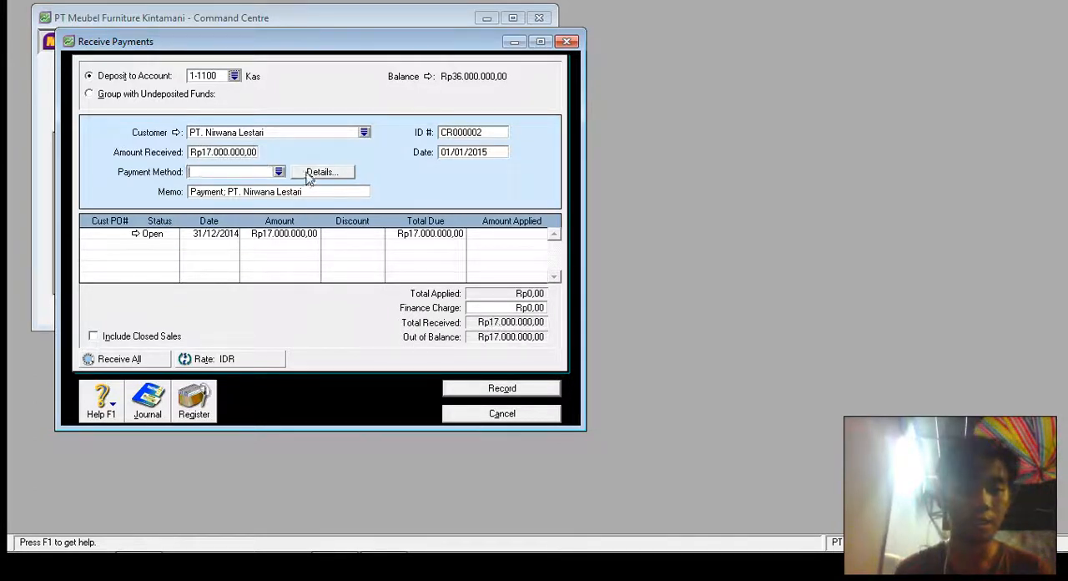
- Set the payment method to Cash and apply Rp17.000.000 to the open sale dated 31/12/2014
click(278, 171)
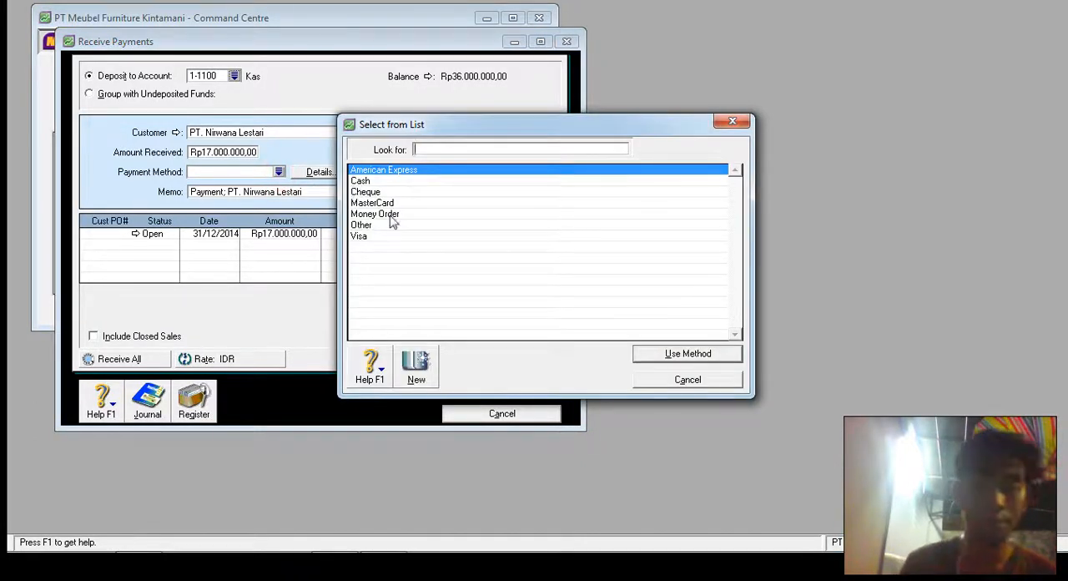
double_click(380, 182)
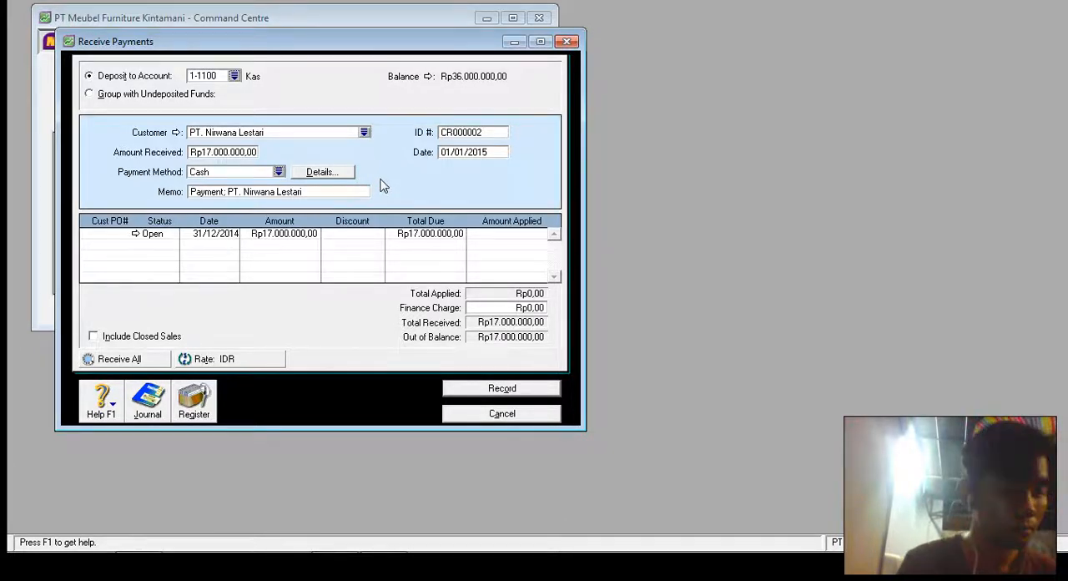
click(532, 234)
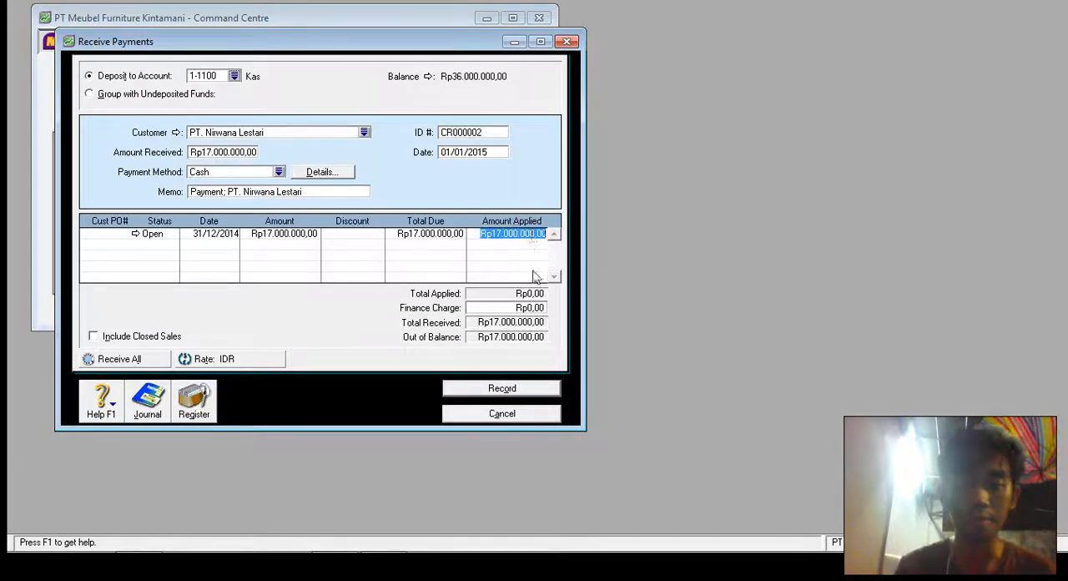
key(Tab)
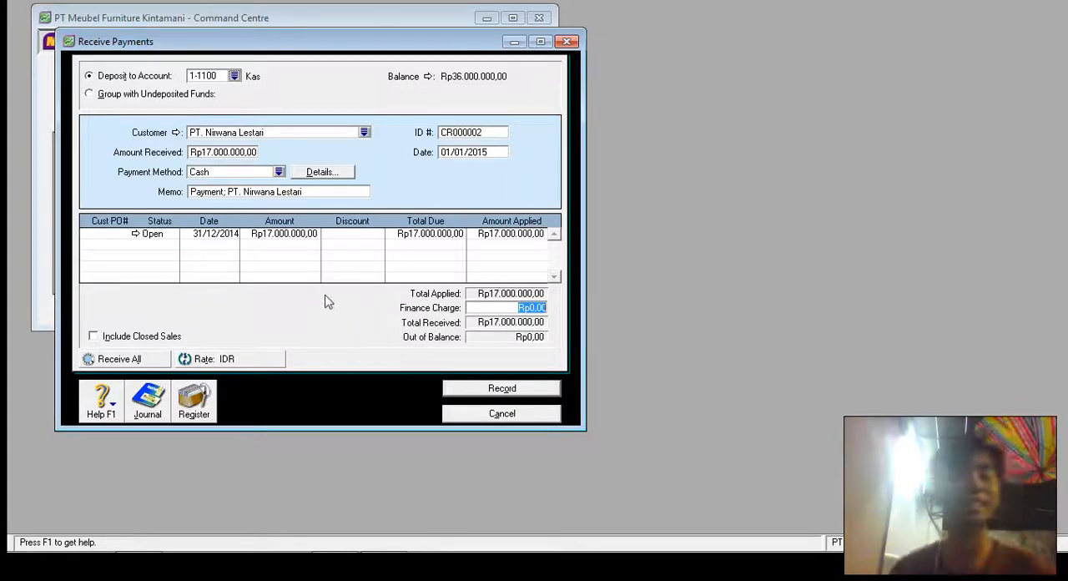
- Change the deposit account to 1-1111 Bank Mandiri, then record the PT. Nirwana Lestari payment and close the payment window
click(234, 76)
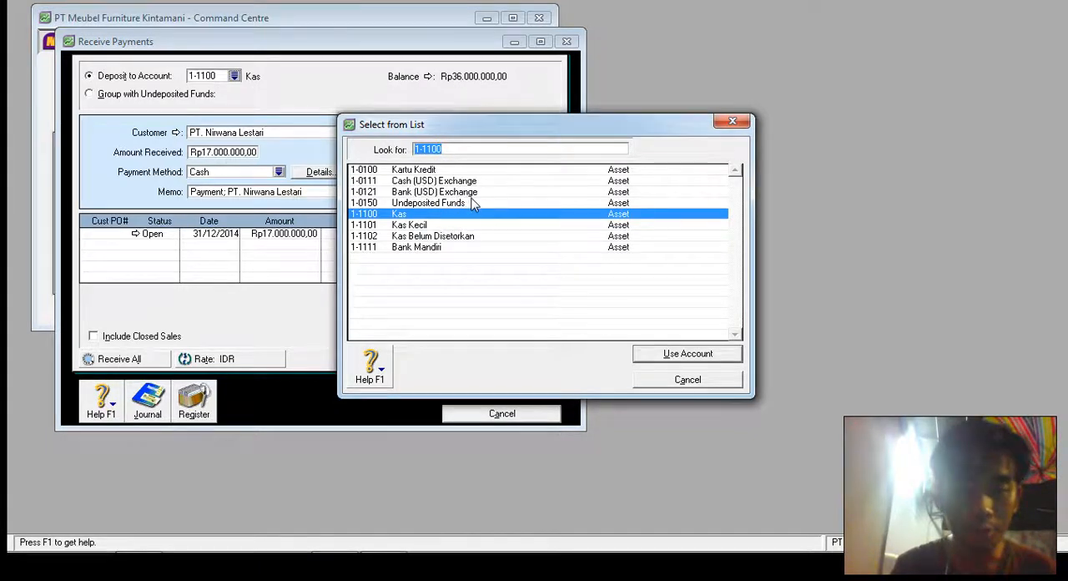
double_click(446, 248)
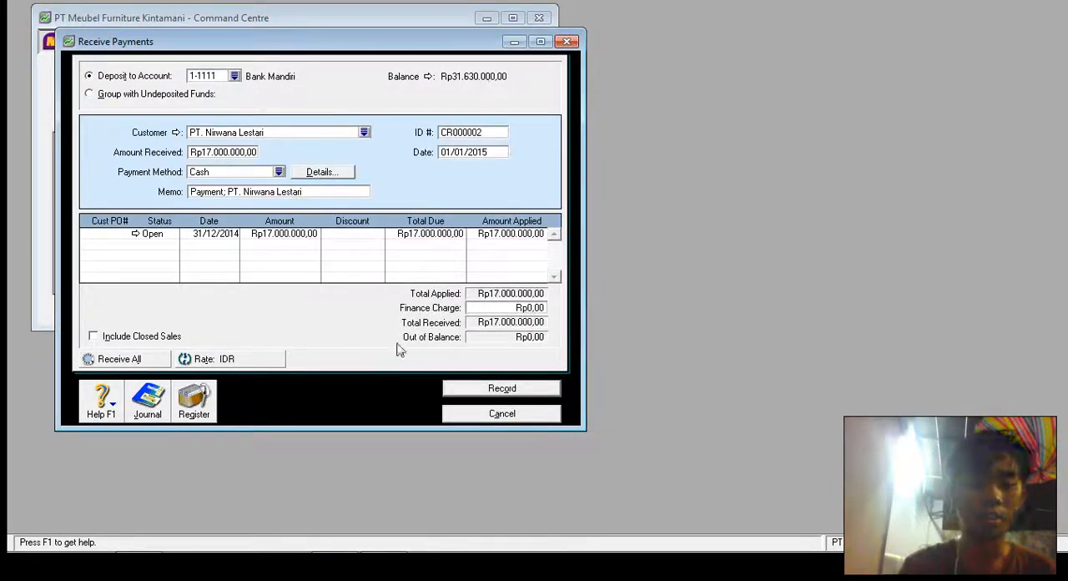
click(345, 354)
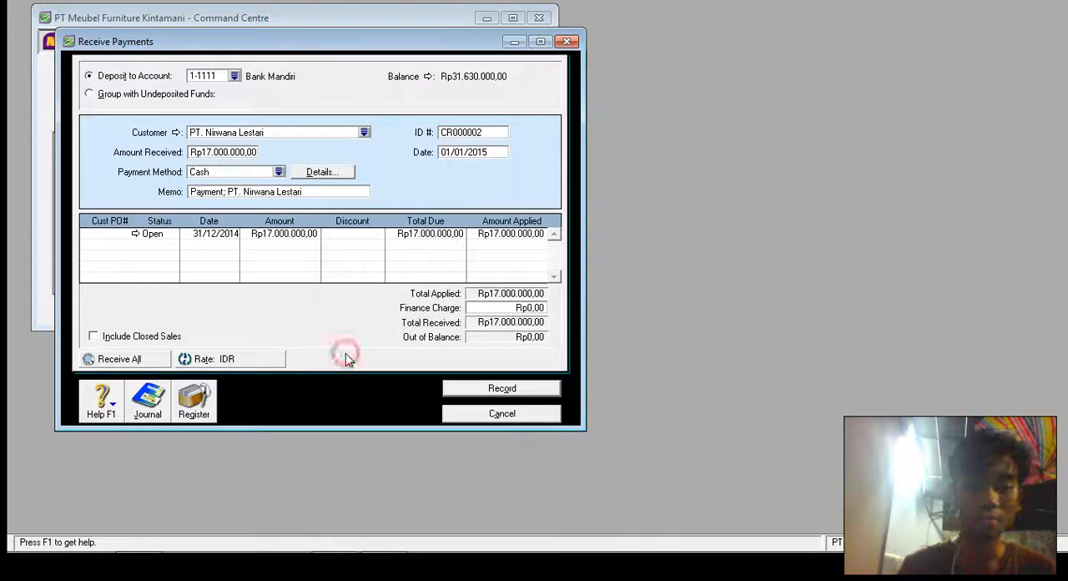
click(462, 388)
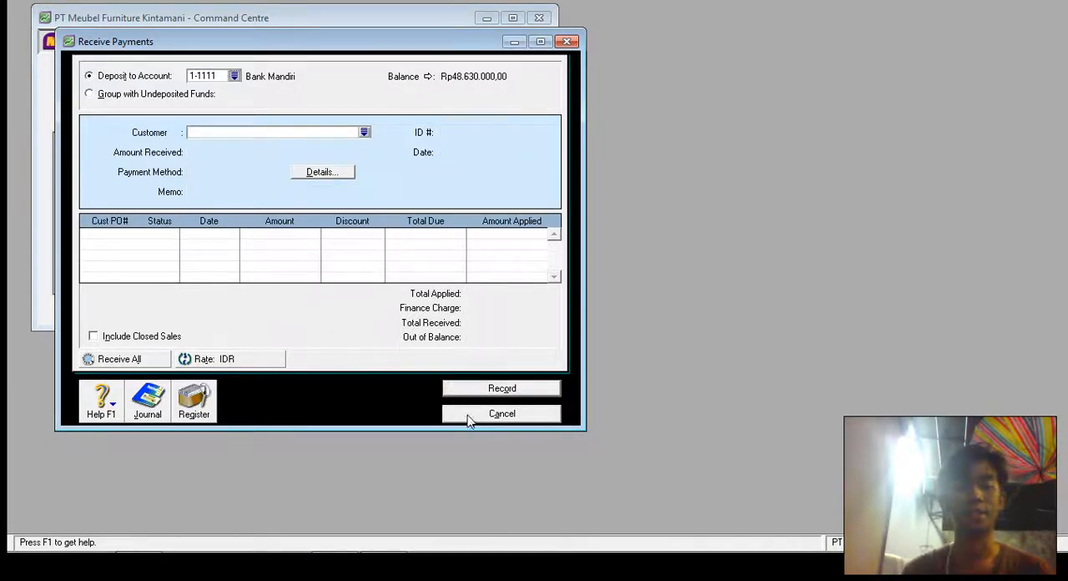
click(469, 416)
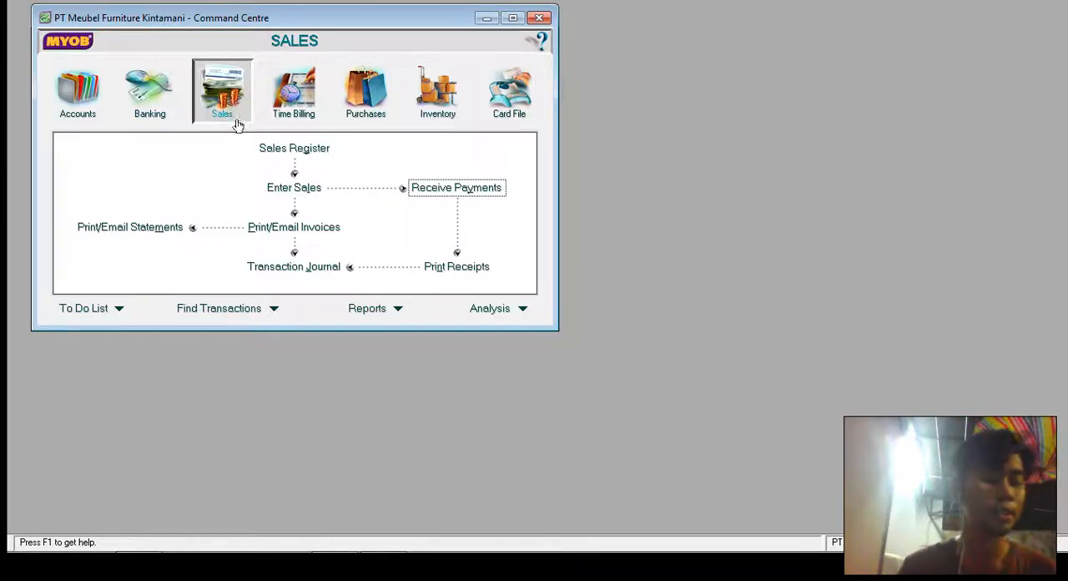
- Start a new item sale for customer CV. Oke Oce with invoice number FJ0101
click(299, 190)
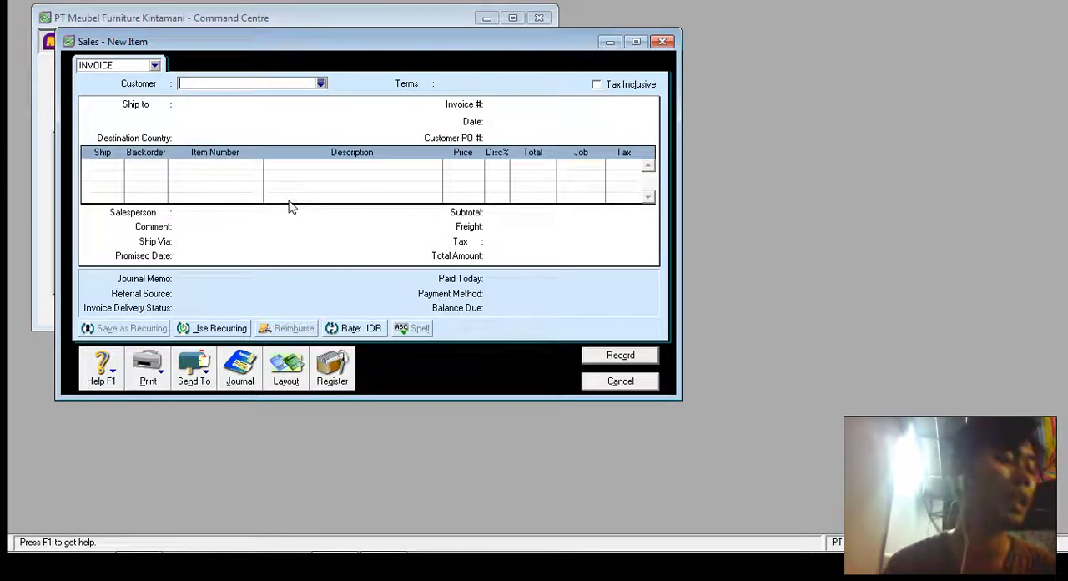
click(321, 84)
double_click(403, 172)
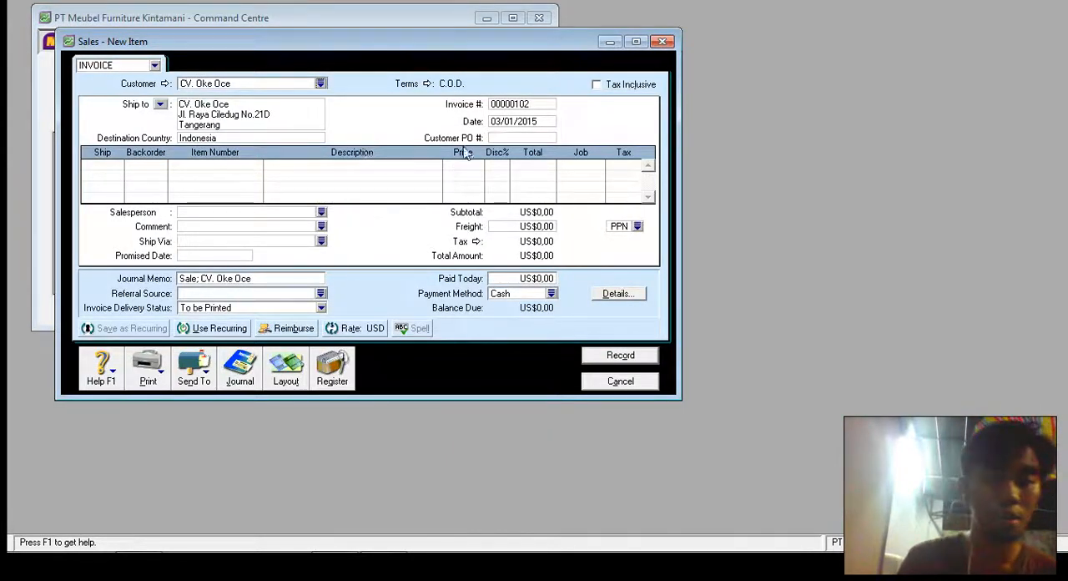
click(528, 104)
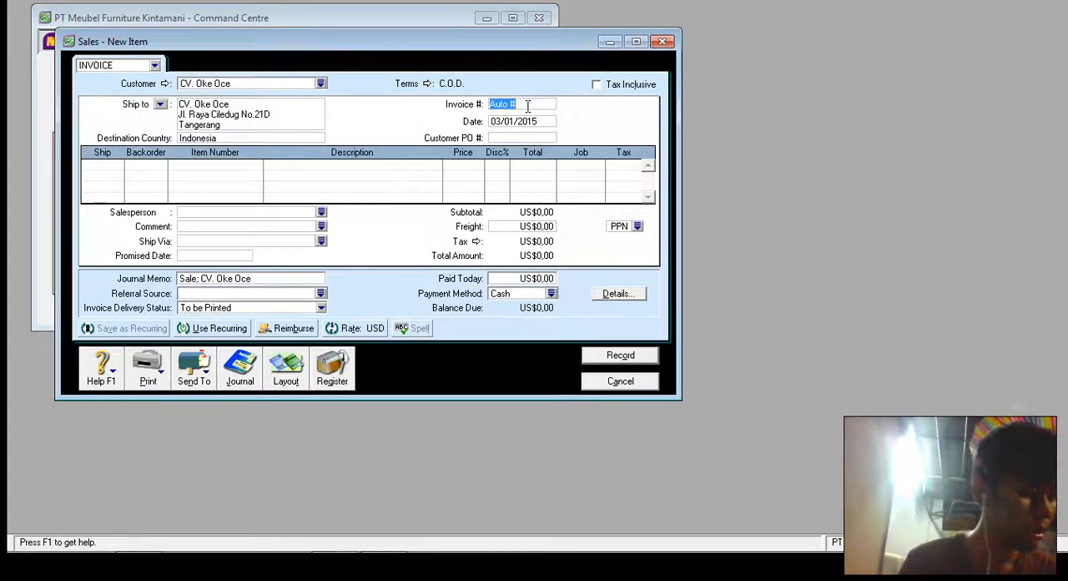
text(FJ)
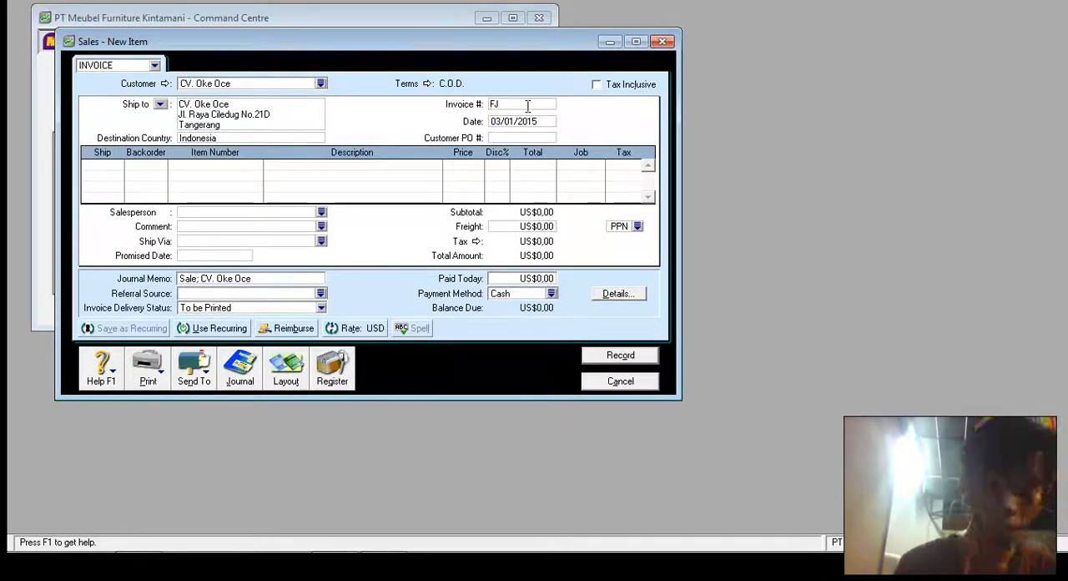
text(0101)
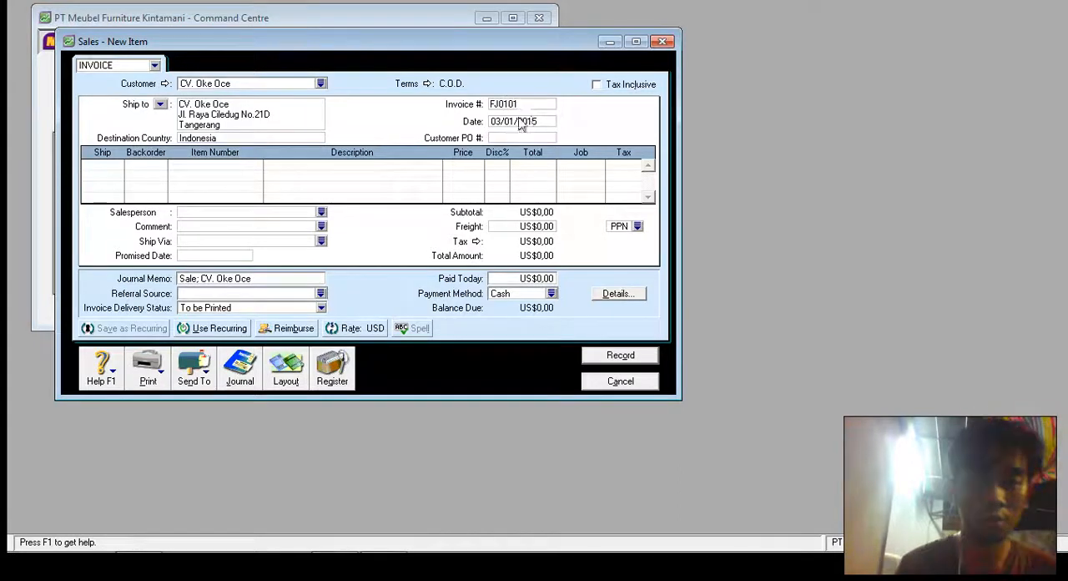
- Set the date of invoice FJ0101 to 10/01/2015 and dismiss the date notice
key(Tab)
click(516, 121)
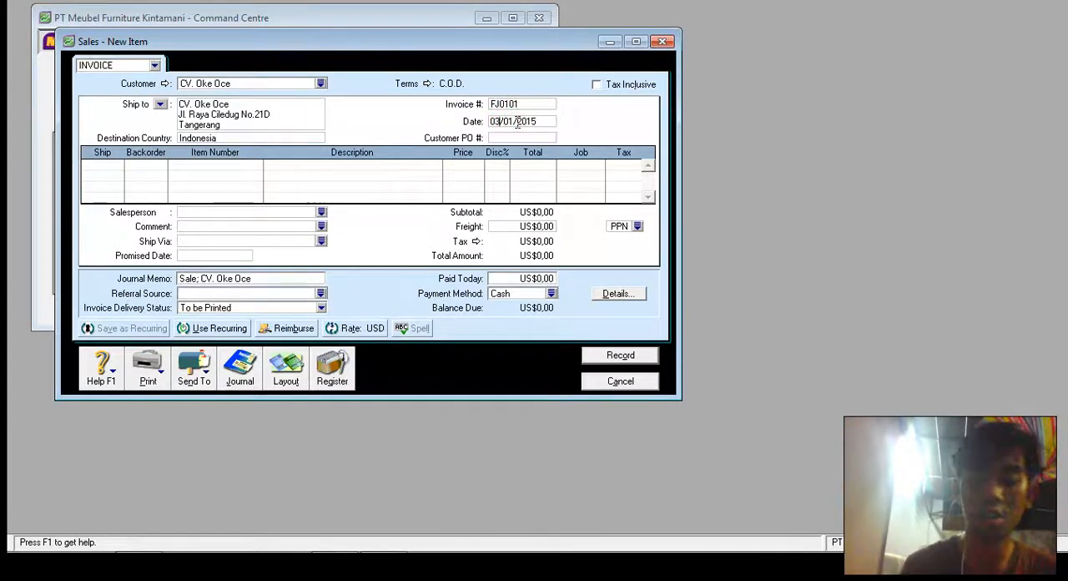
key(BackSpace)
key(BackSpace)
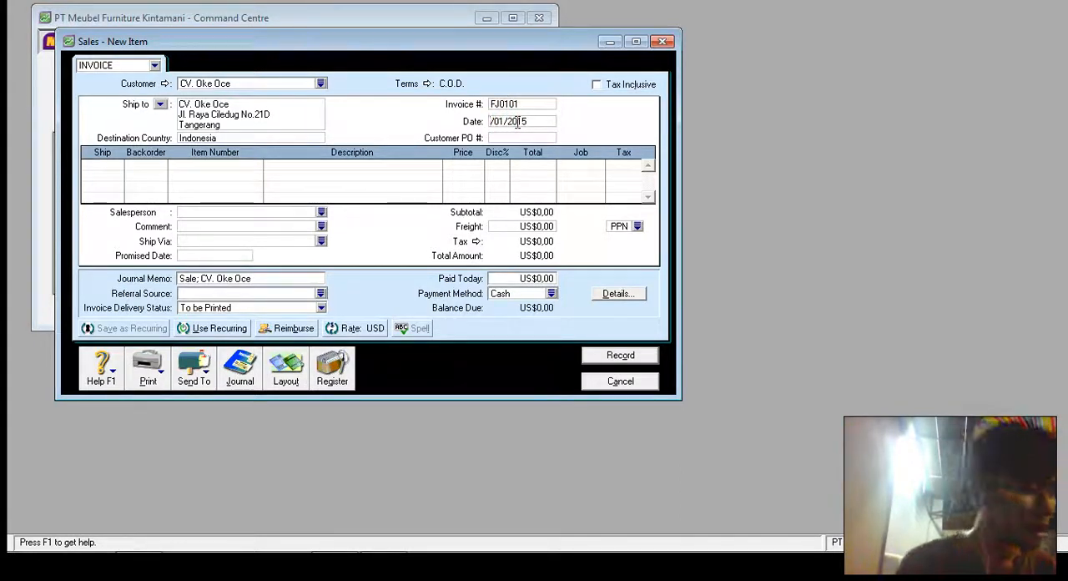
text(10)
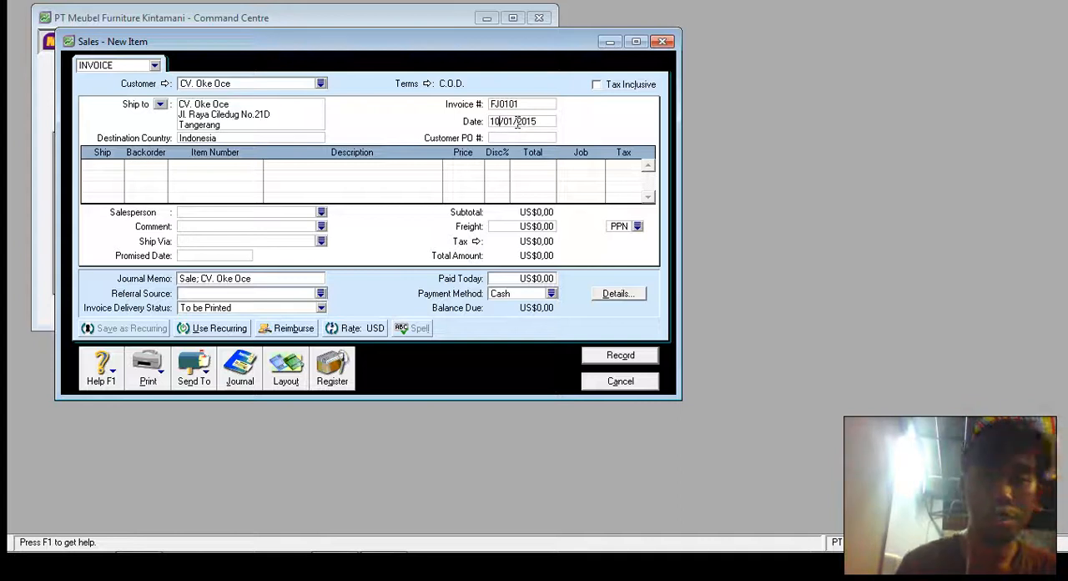
click(117, 173)
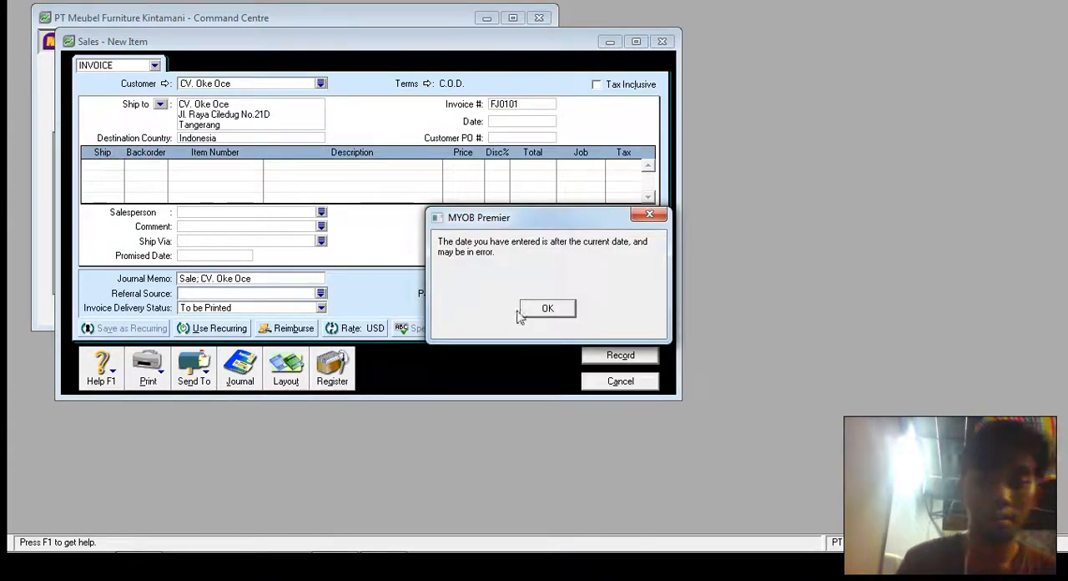
click(555, 311)
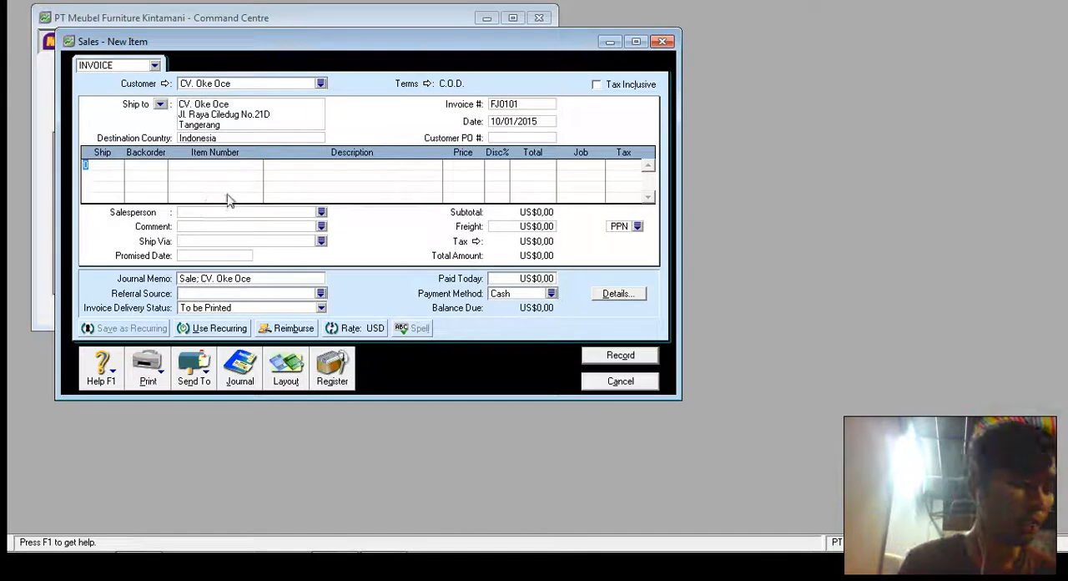
- Add an invoice line shipping 1 unit of item P02 Kayu Jati at its default price
text(1)
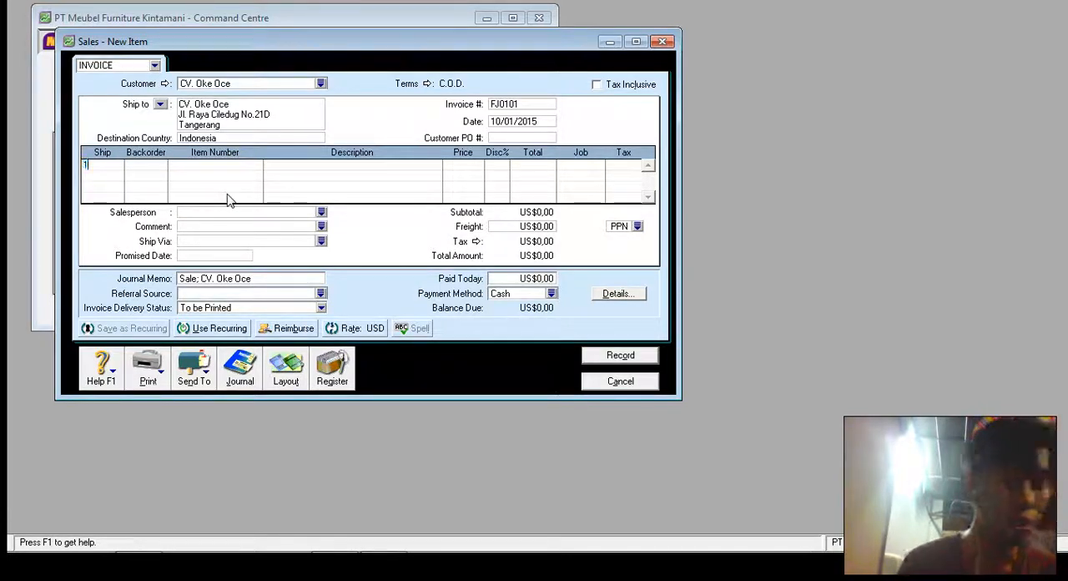
key(Tab)
key(Tab)
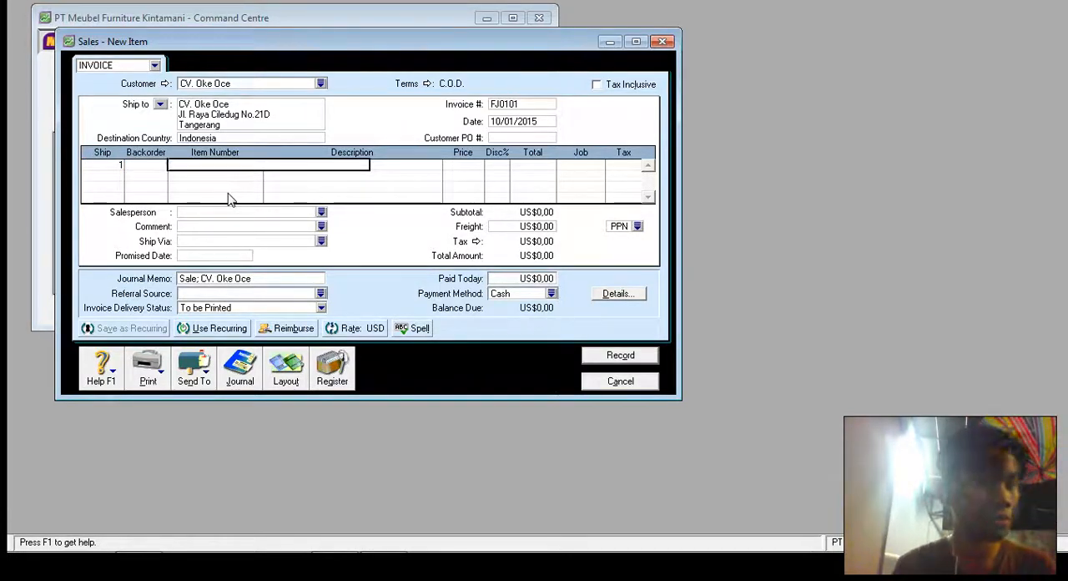
double_click(459, 184)
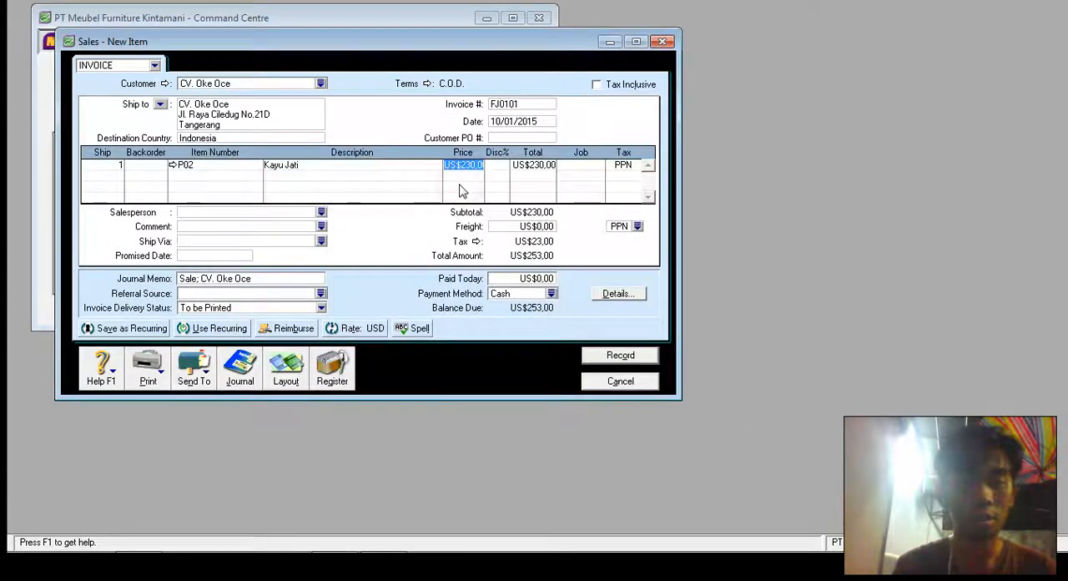
key(Tab)
key(Tab)
key(Tab)
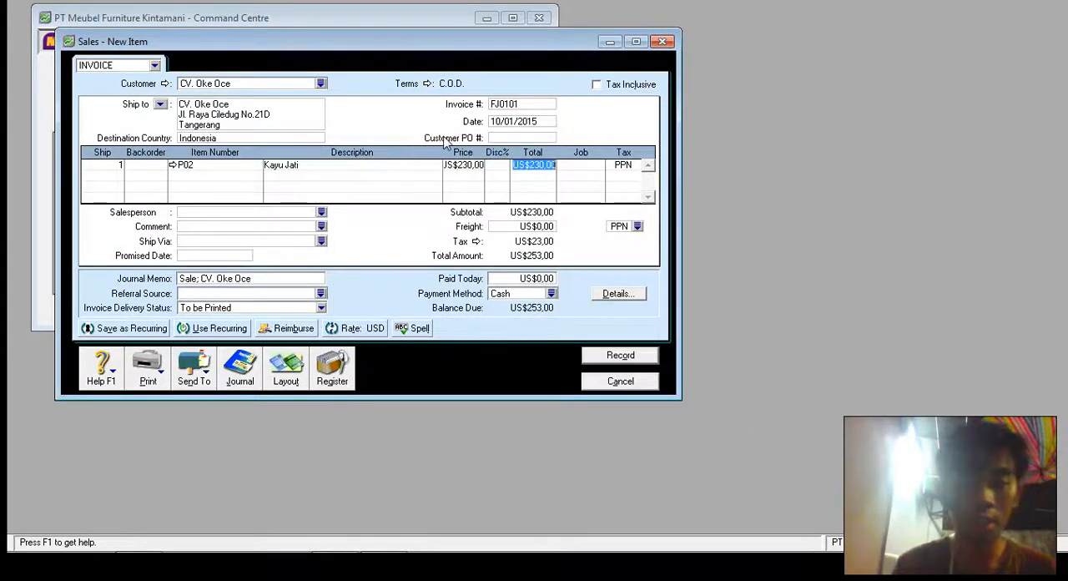
key(Tab)
key(Tab)
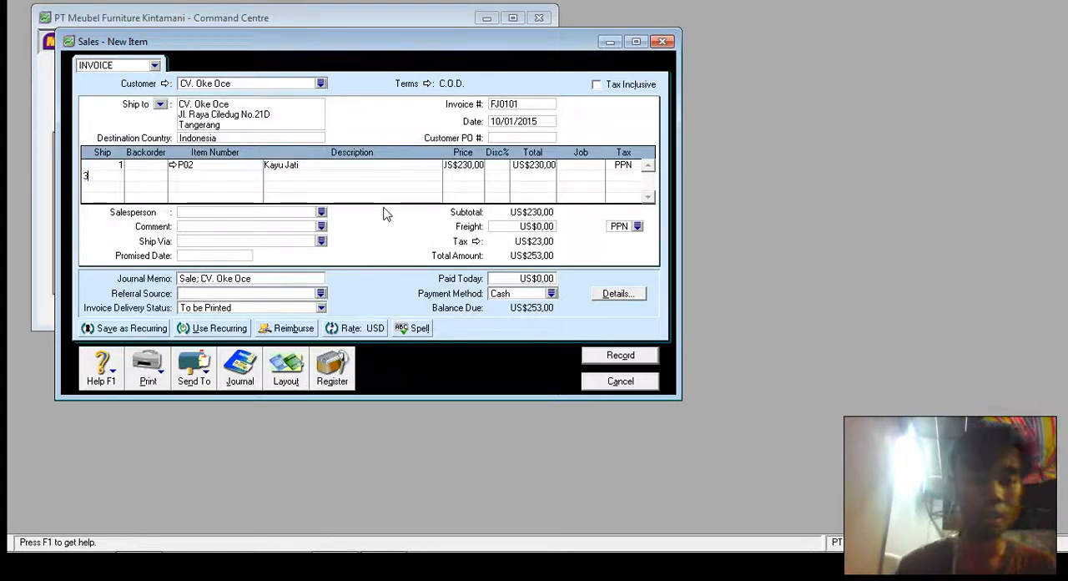
- Add a second invoice line shipping 3 units of item P04 Lenina A8812
text(3)
key(Tab)
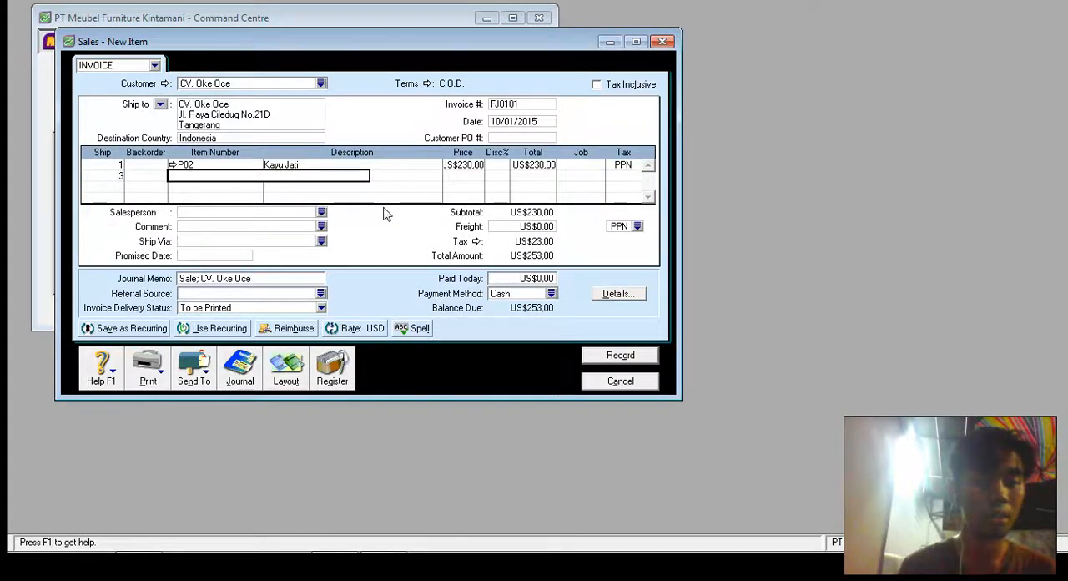
key(Tab)
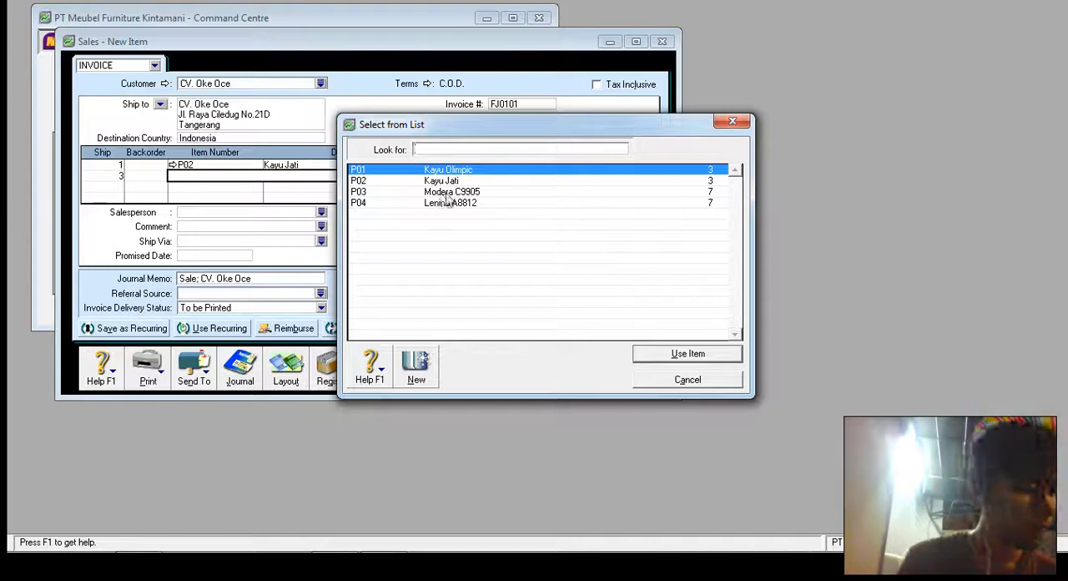
double_click(448, 203)
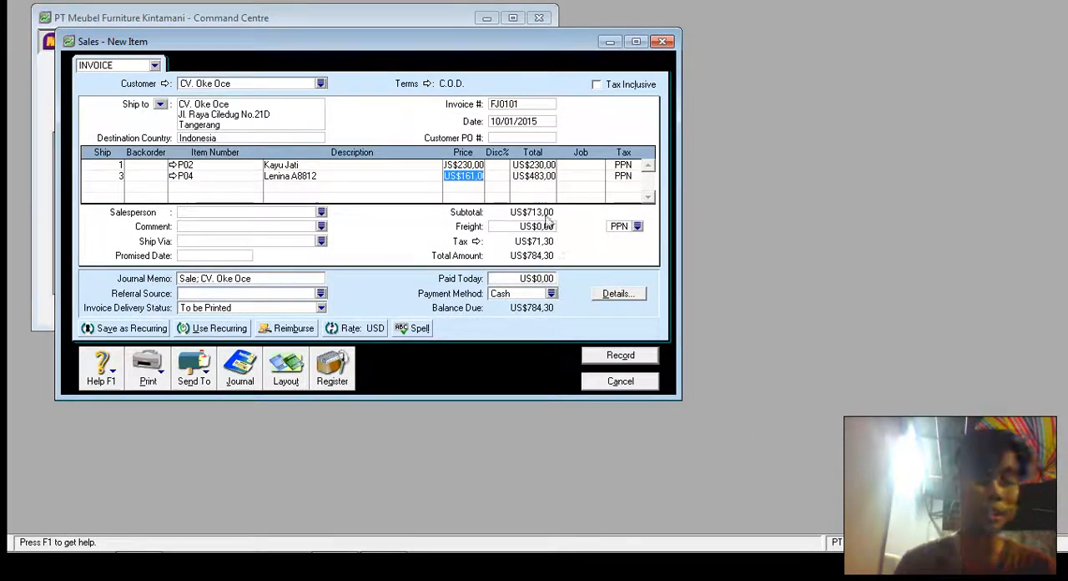
- Set the invoice's credit terms to In a Given # of Days, with 10 discount days, 30 balance due days and a 2% early payment discount
click(426, 84)
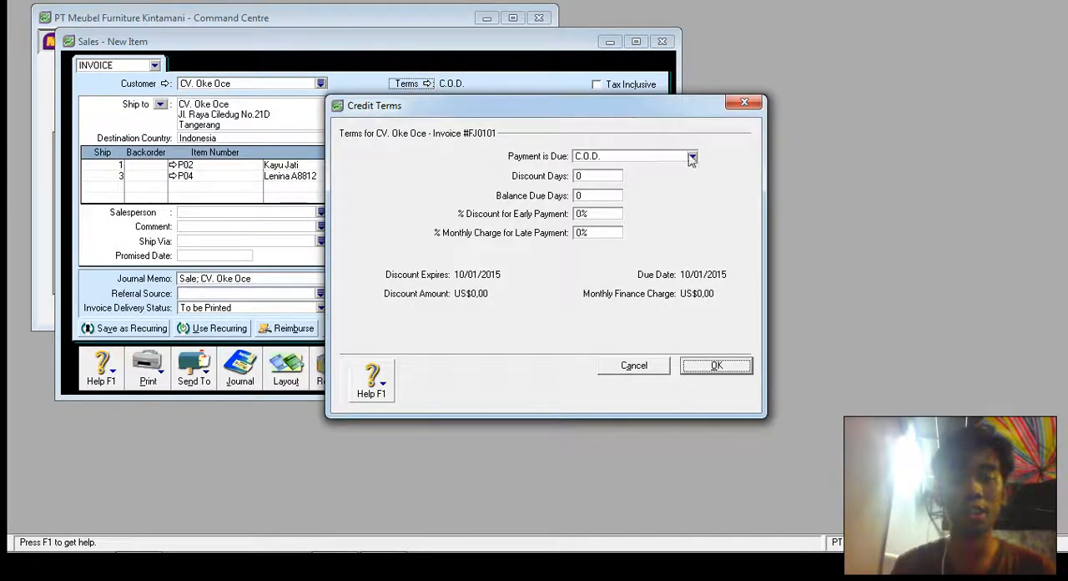
click(691, 158)
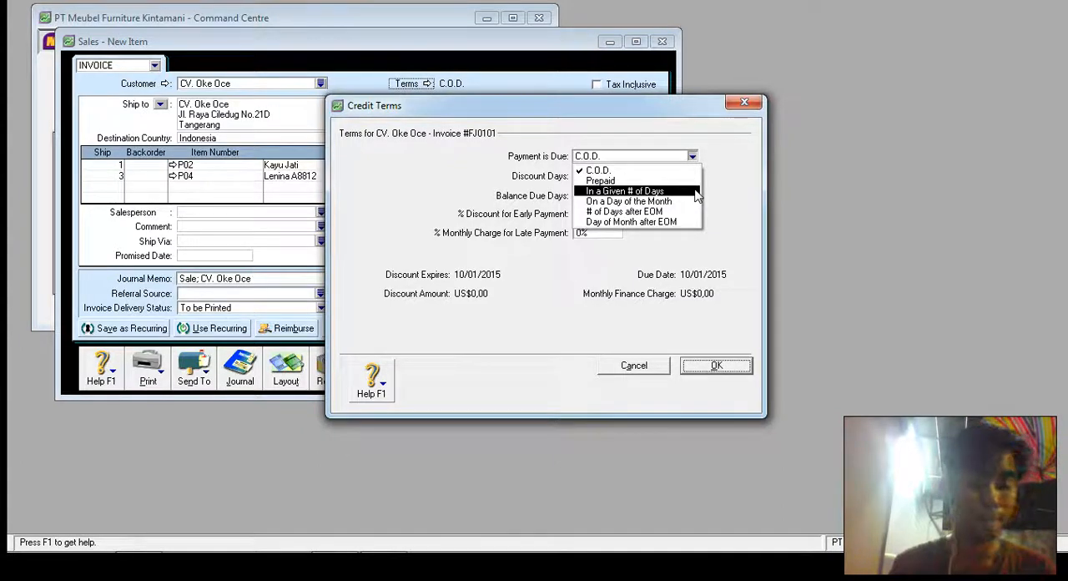
click(696, 191)
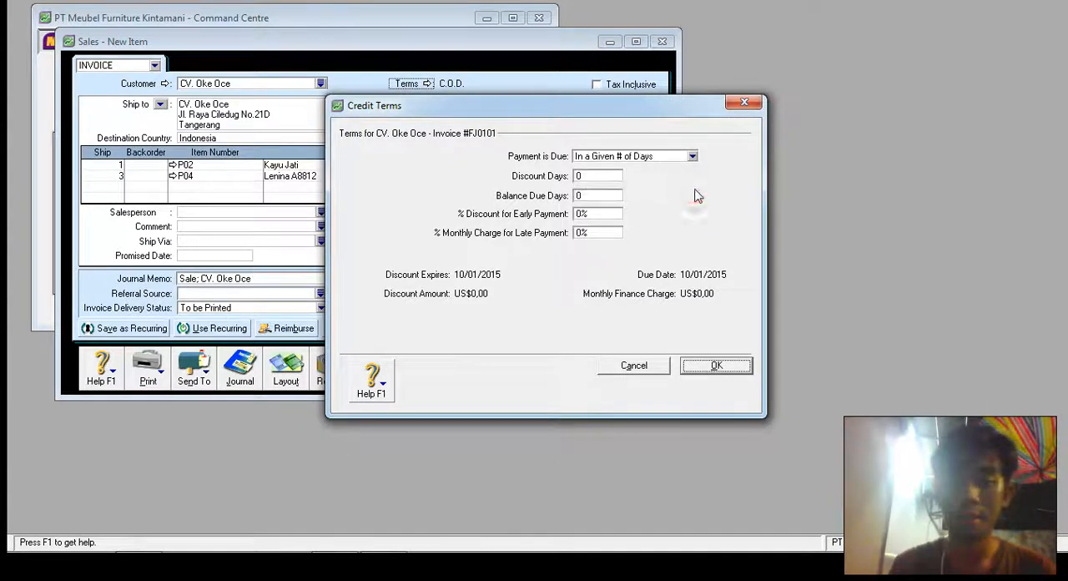
click(614, 175)
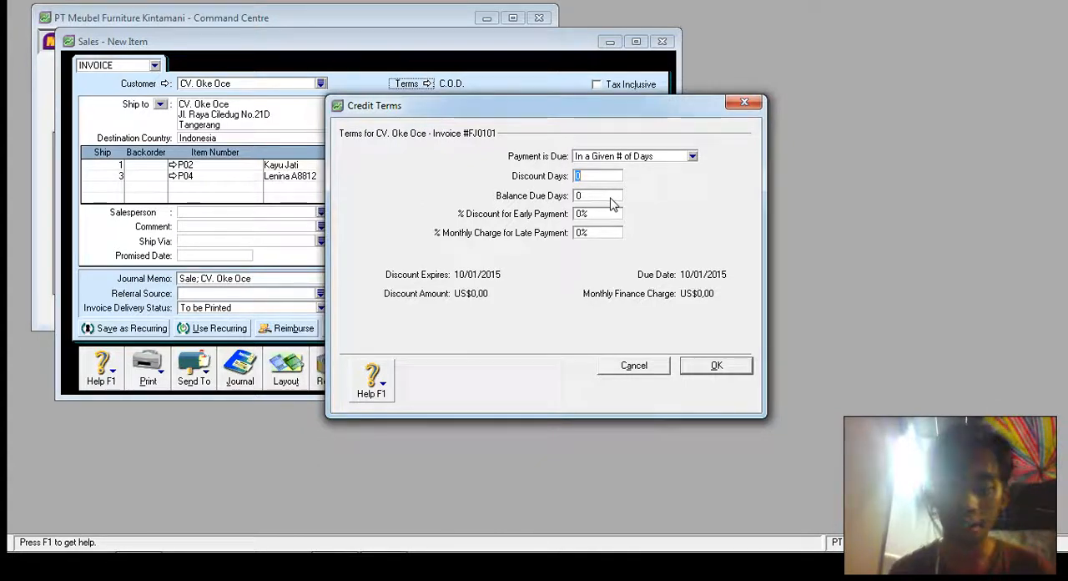
text(10)
click(612, 197)
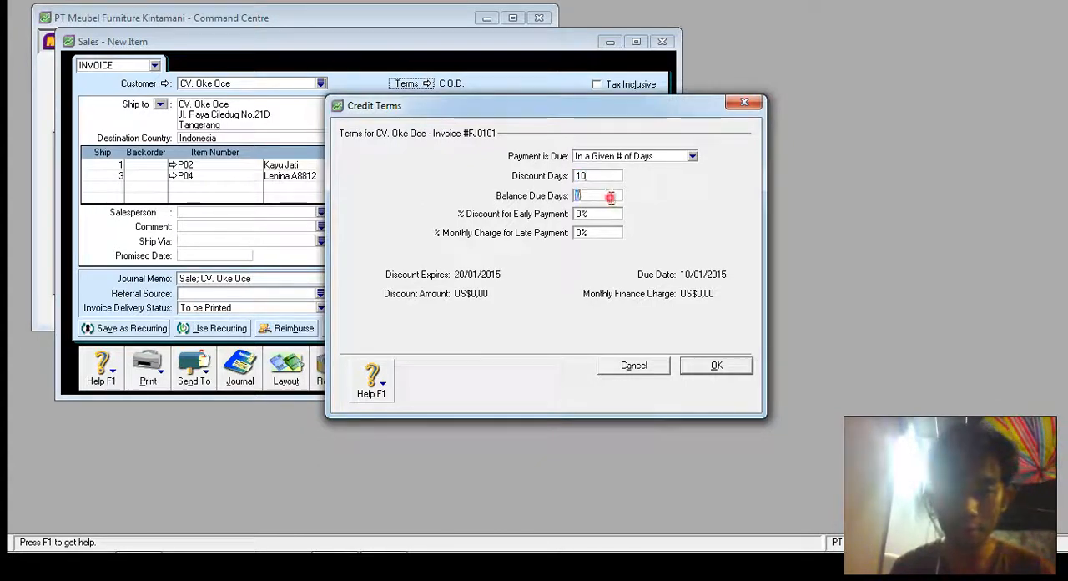
text(30)
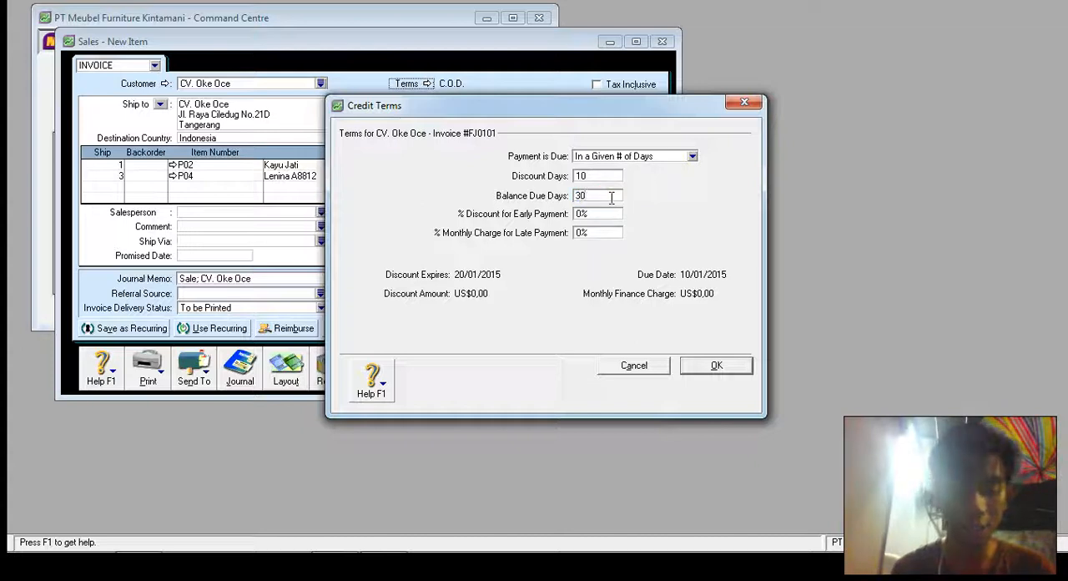
key(Tab)
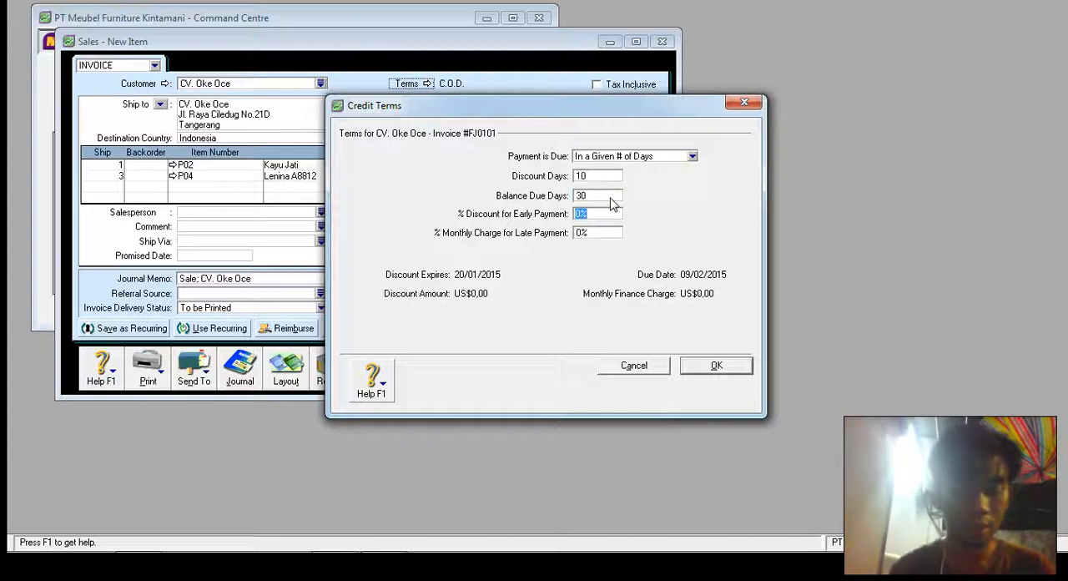
text(2)
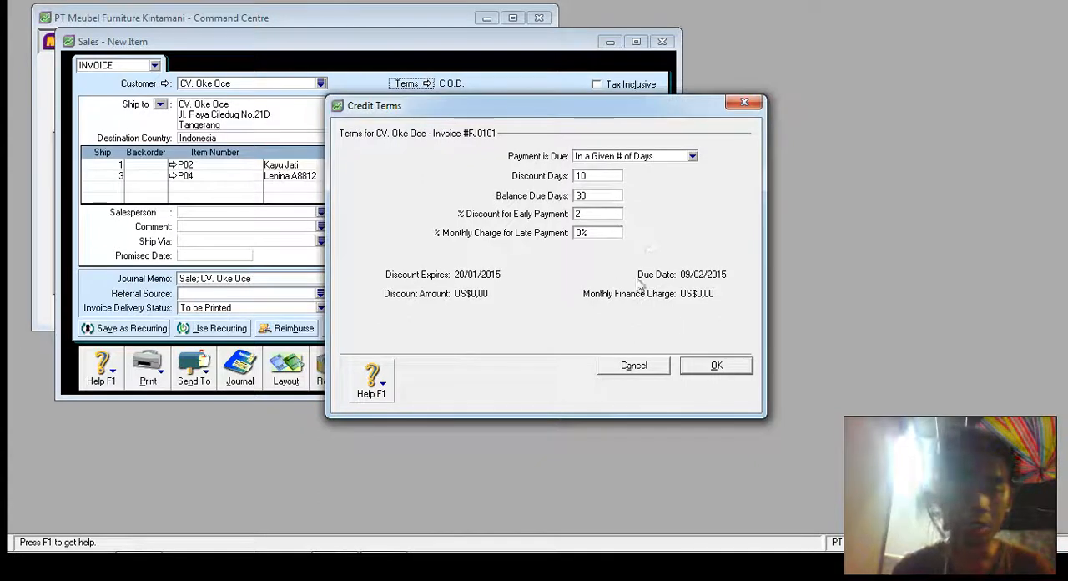
click(612, 232)
click(701, 367)
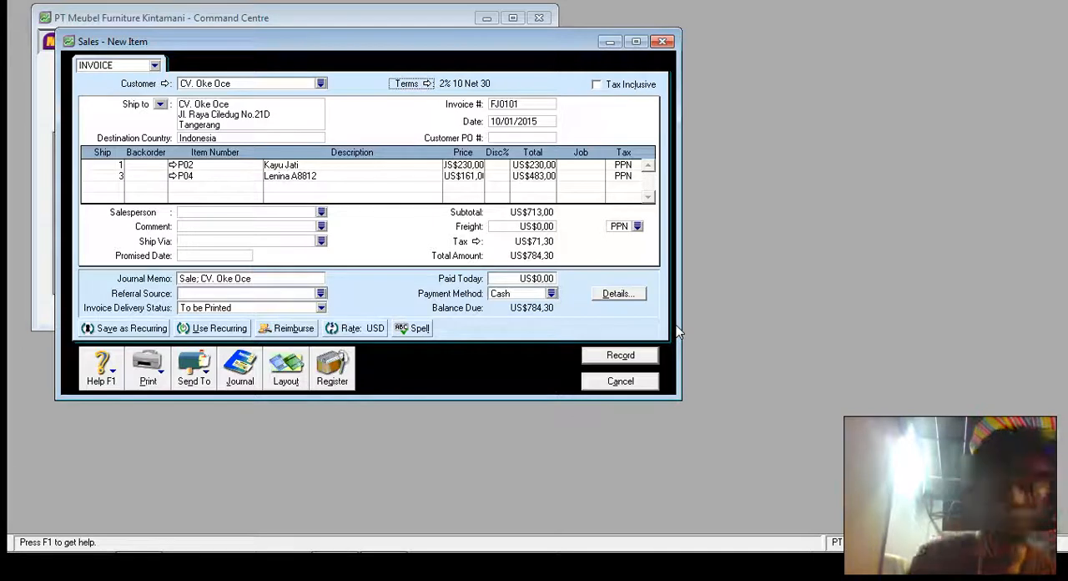
- Record the CV. Oke Oce invoice without changing any spelling, then close the sales entry window
click(642, 355)
click(647, 363)
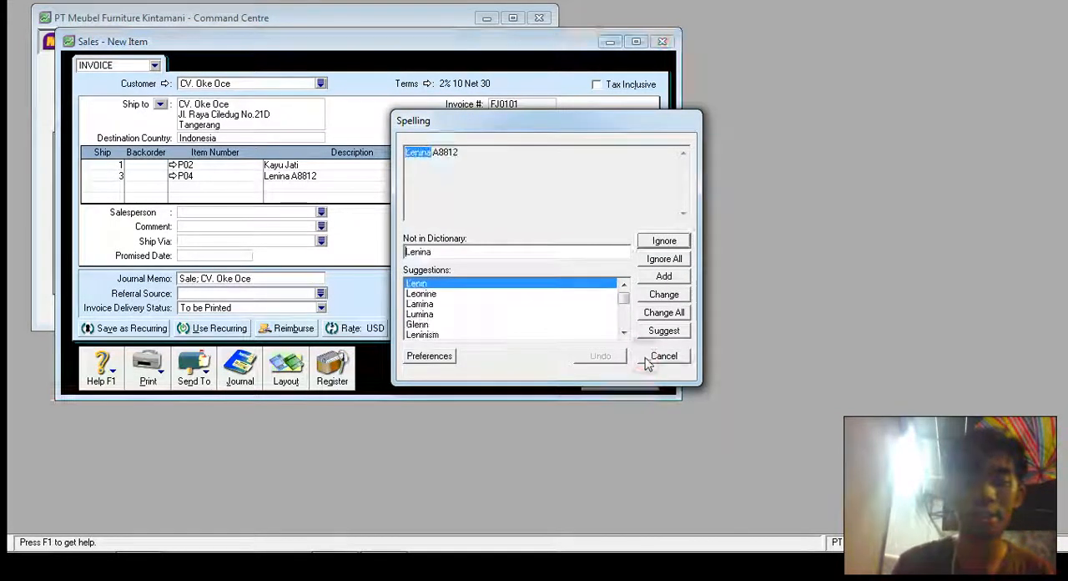
click(651, 366)
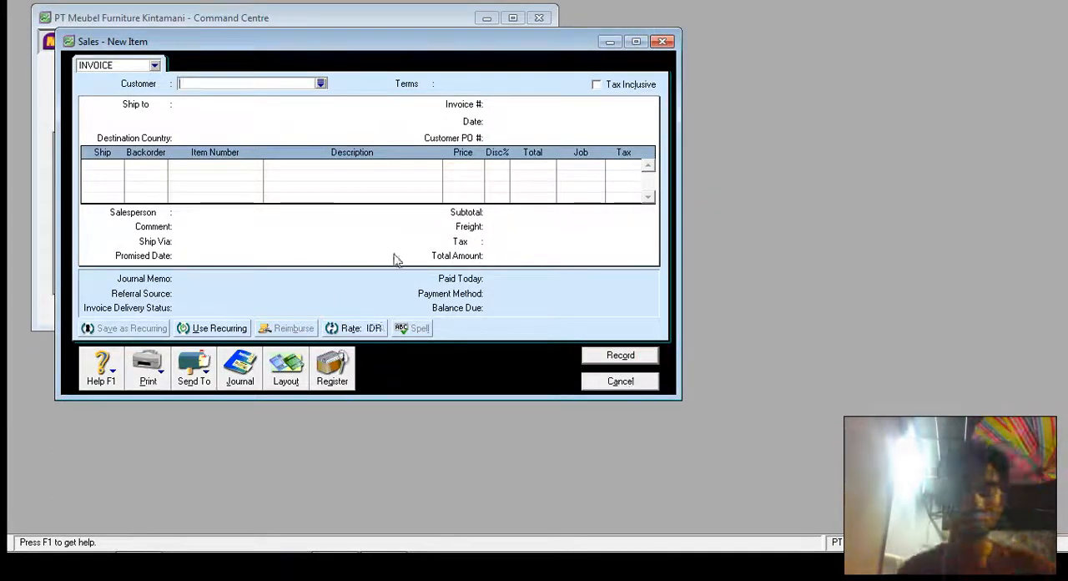
click(612, 384)
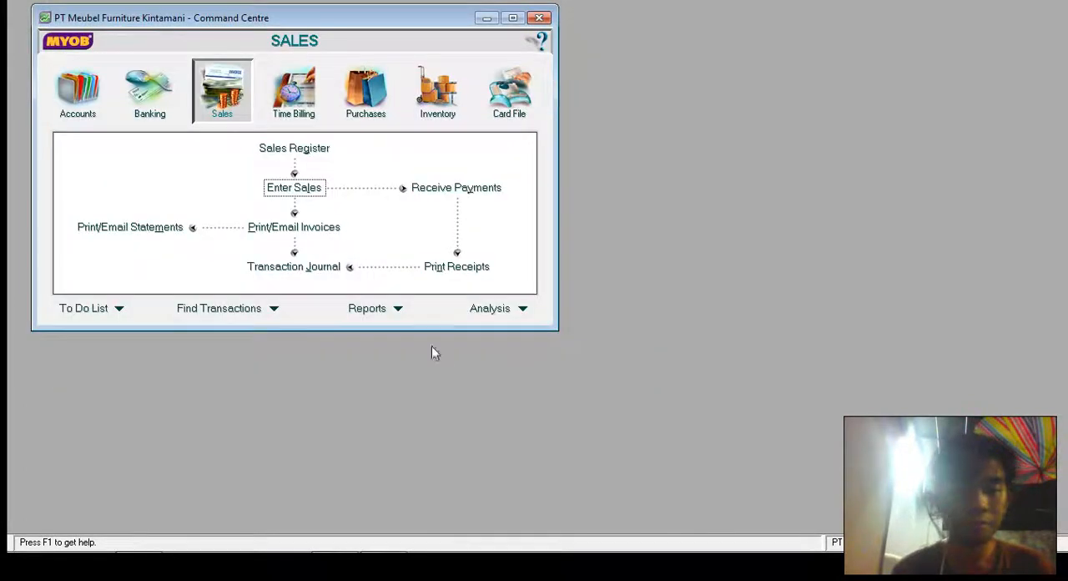